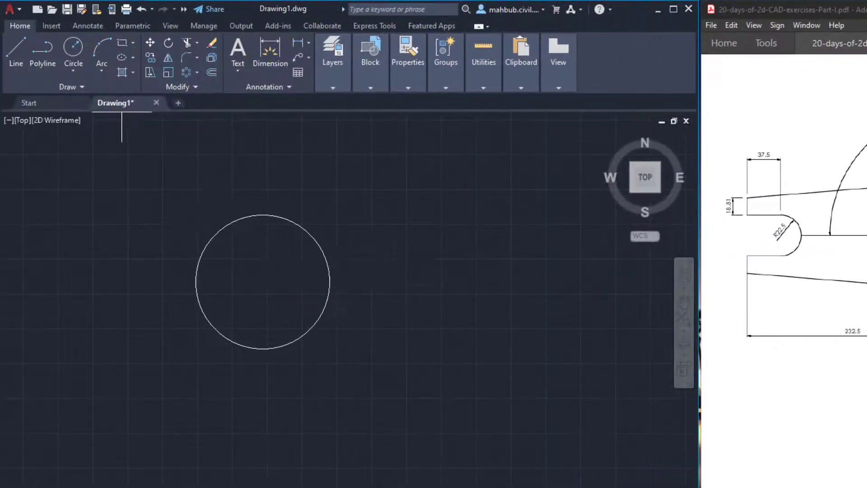
- Draw a horizontal line 34 units long from the circle's centre, pointing right
key(l)
key(Return)
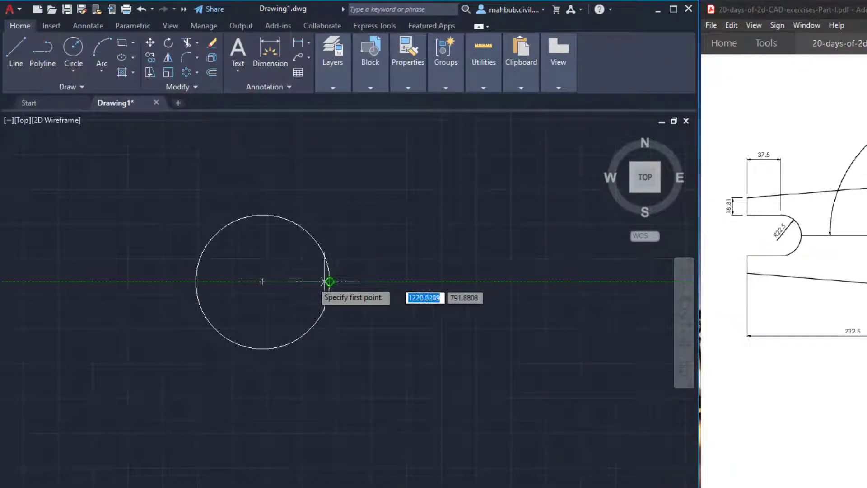
click(262, 282)
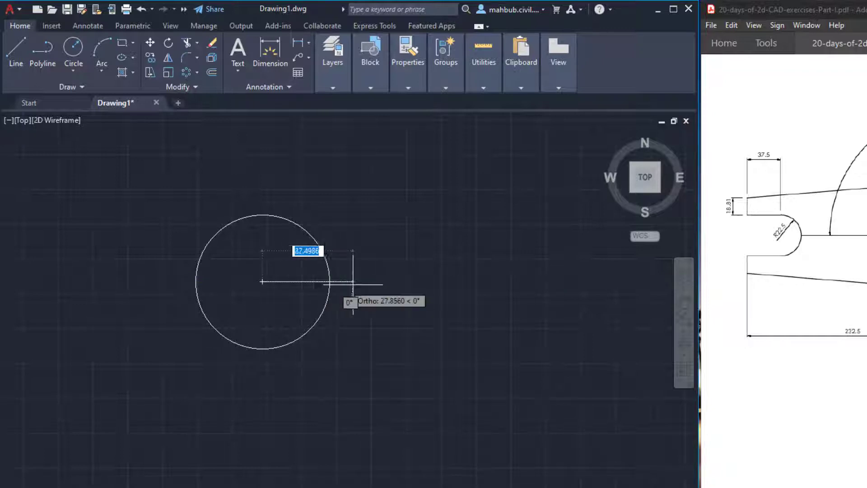
text(34)
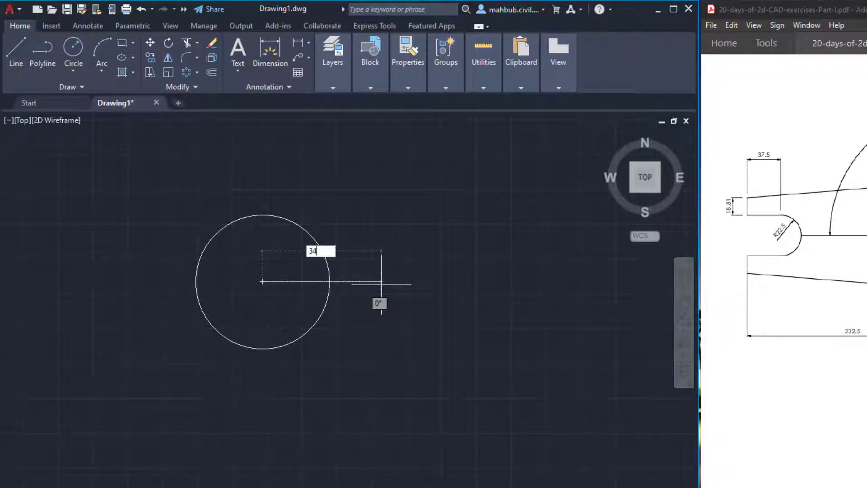
key(Return)
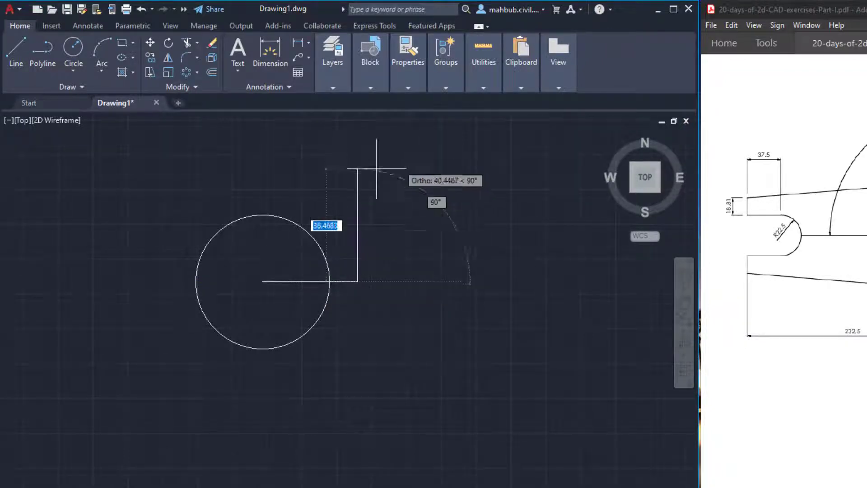
right_click(329, 197)
click(360, 203)
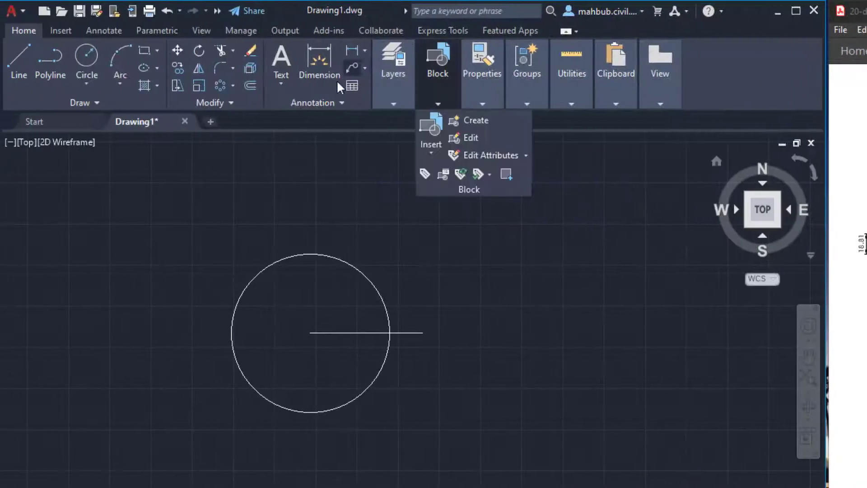
- Offset the horizontal line by 10 units above and below, and delete the original middle line
click(248, 82)
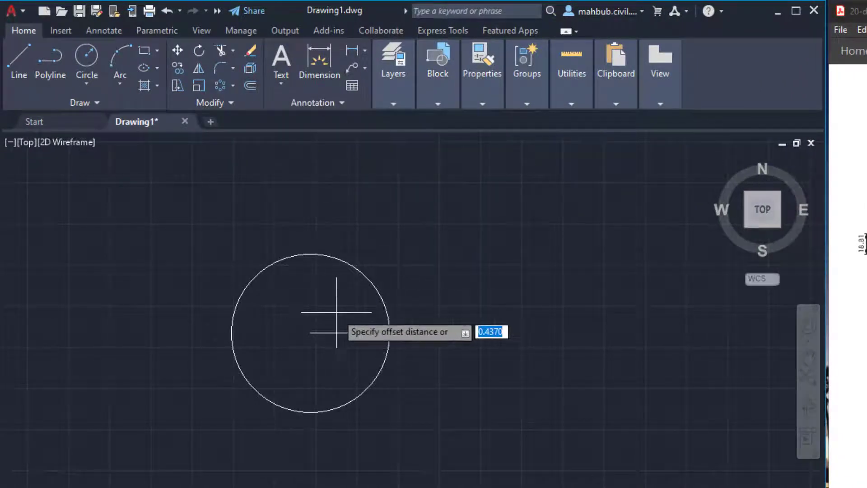
text(10)
key(Return)
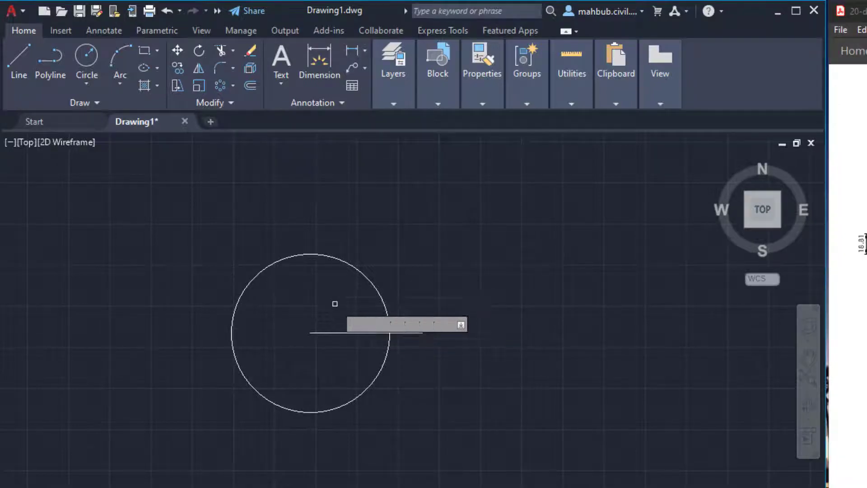
click(352, 332)
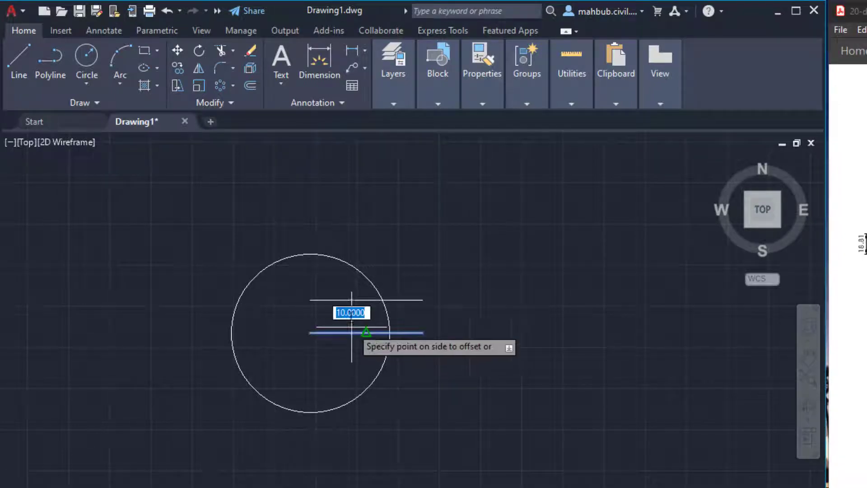
click(349, 311)
click(353, 333)
click(352, 342)
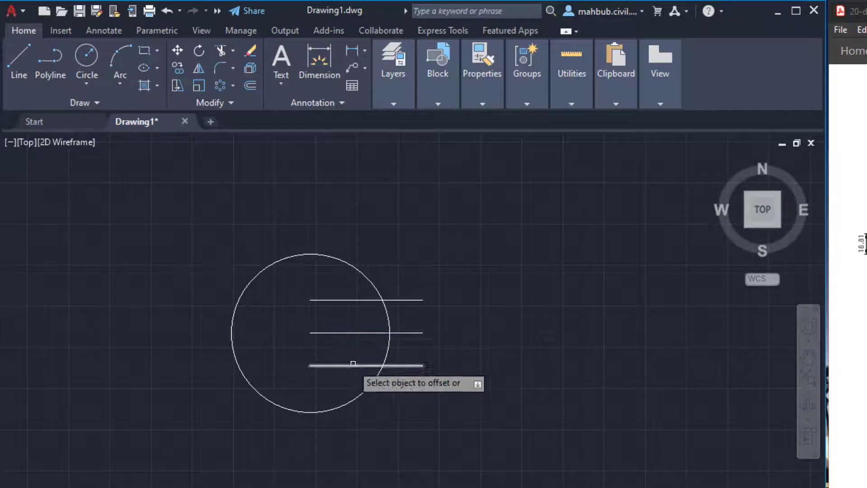
right_click(364, 346)
click(384, 357)
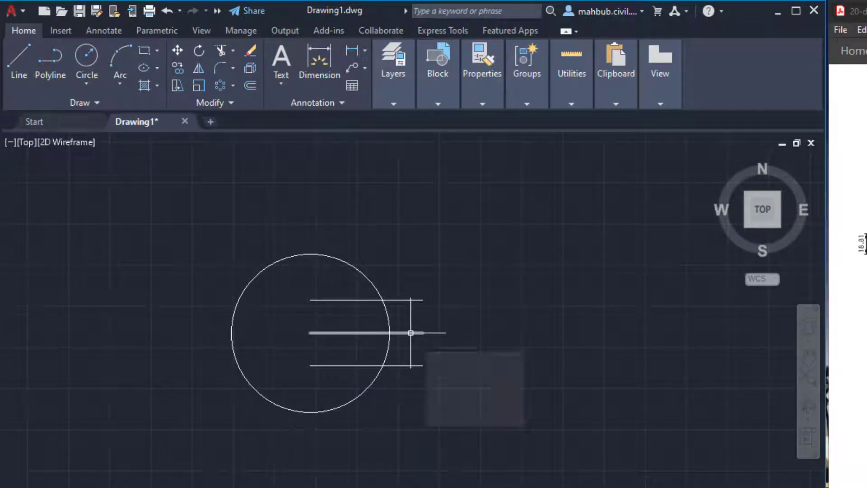
click(410, 333)
key(Delete)
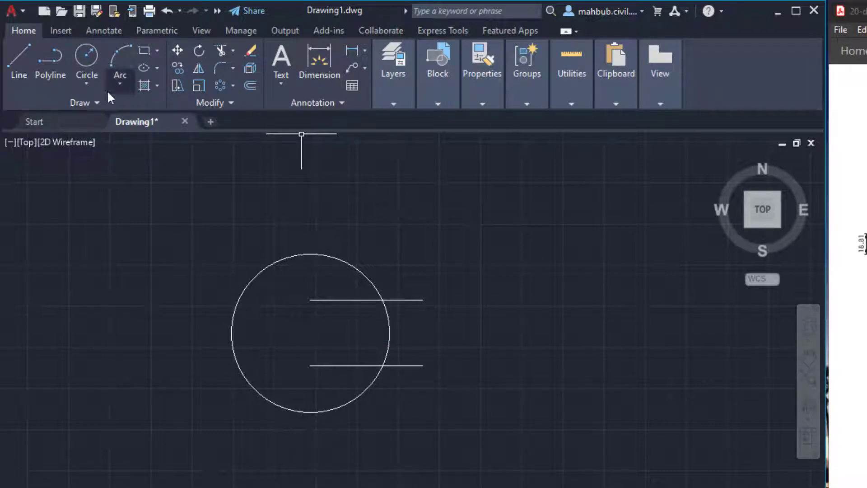
- Draw a vertical line joining the right ends of the two offset lines to close the keyway
click(18, 69)
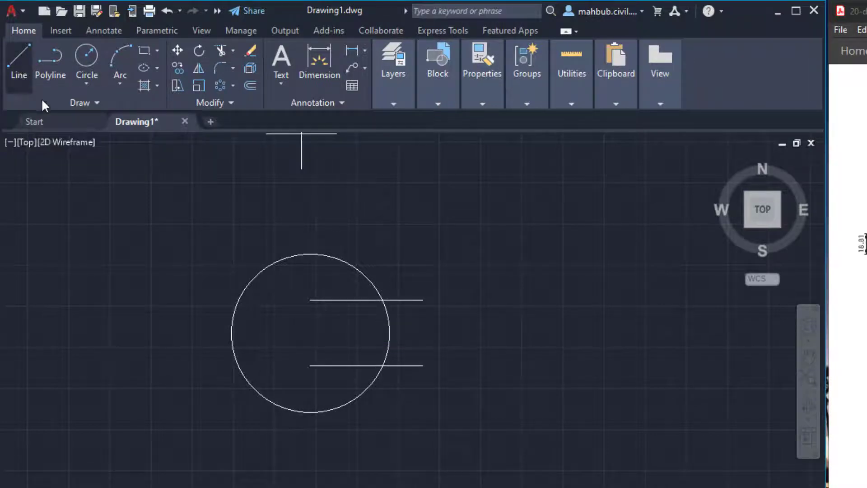
click(422, 299)
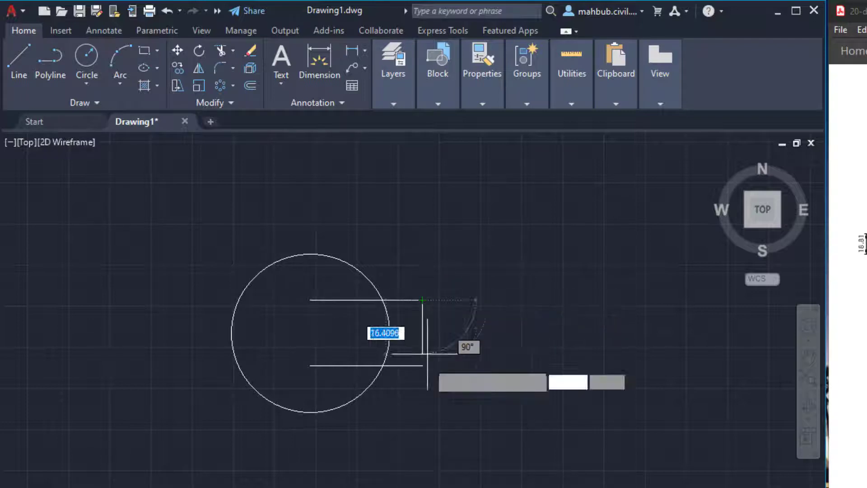
click(422, 366)
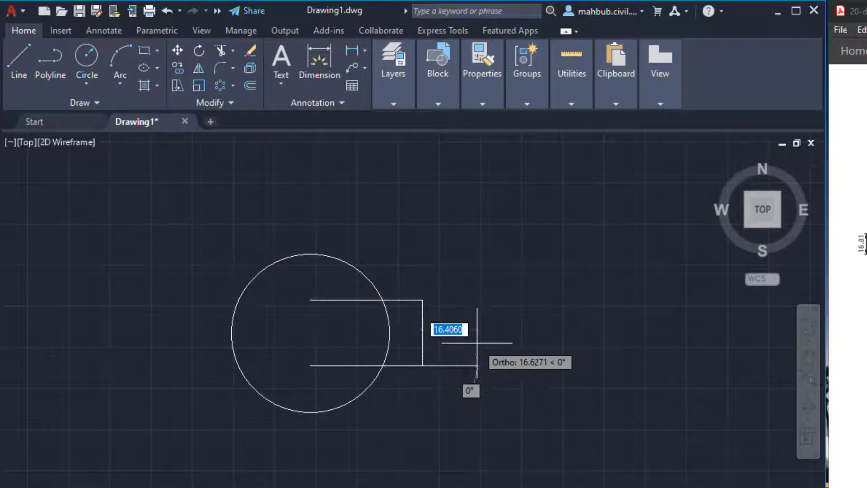
right_click(479, 341)
click(505, 352)
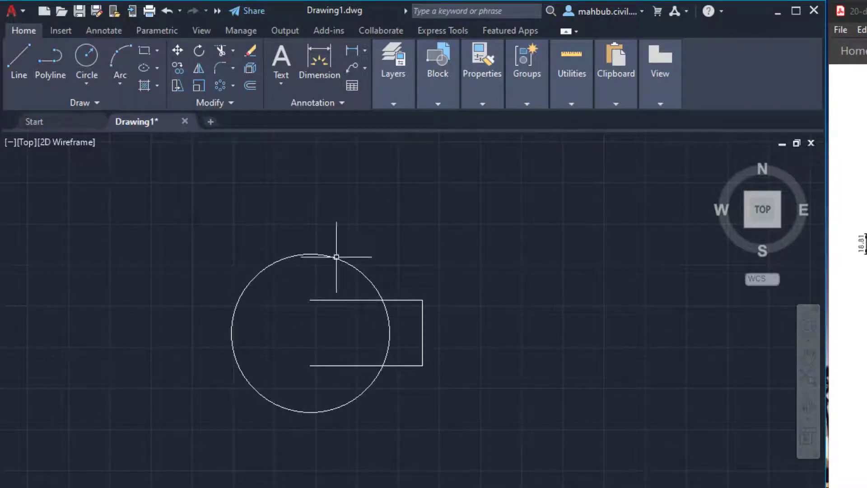
- Trim the keyway lines inside the circle and the circle's arc between them
text(TRIM)
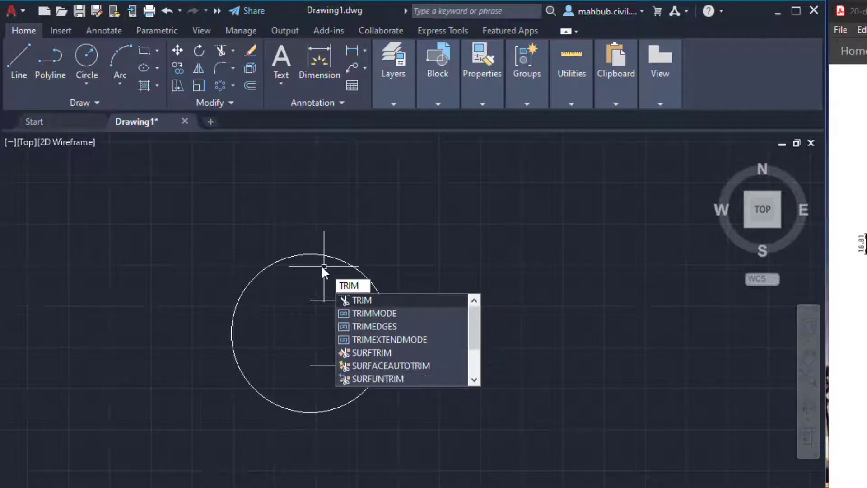
key(Return)
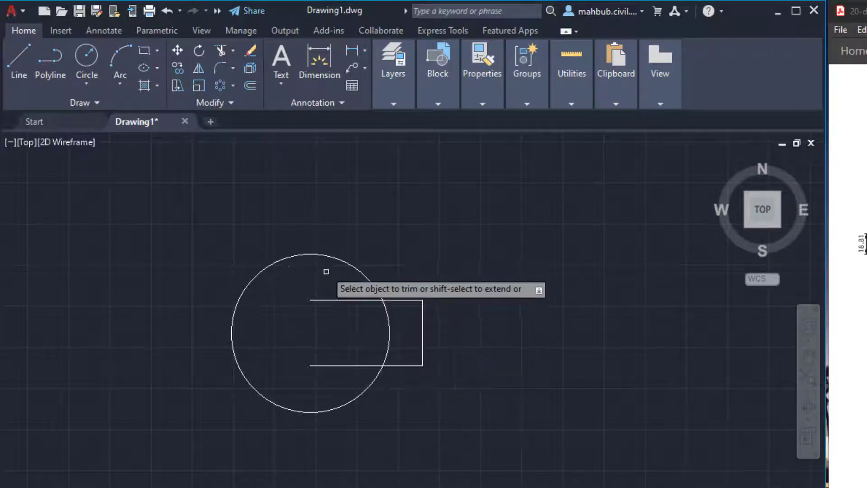
click(328, 283)
click(328, 402)
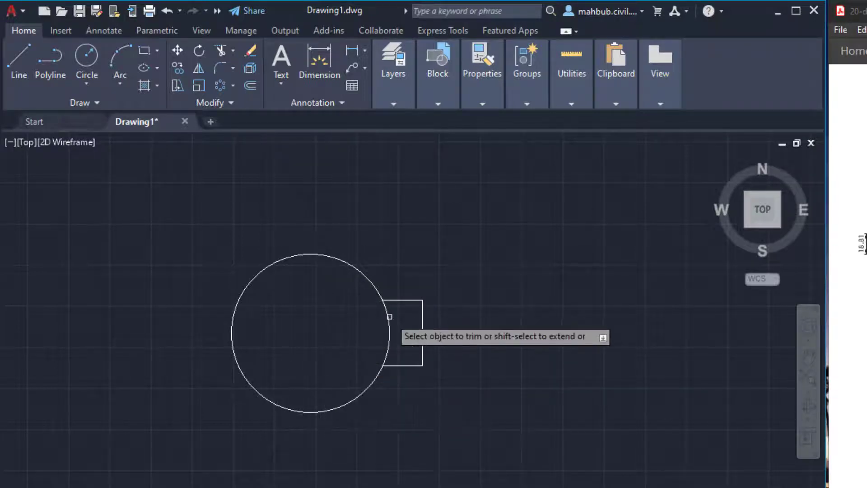
click(385, 333)
click(392, 334)
right_click(394, 334)
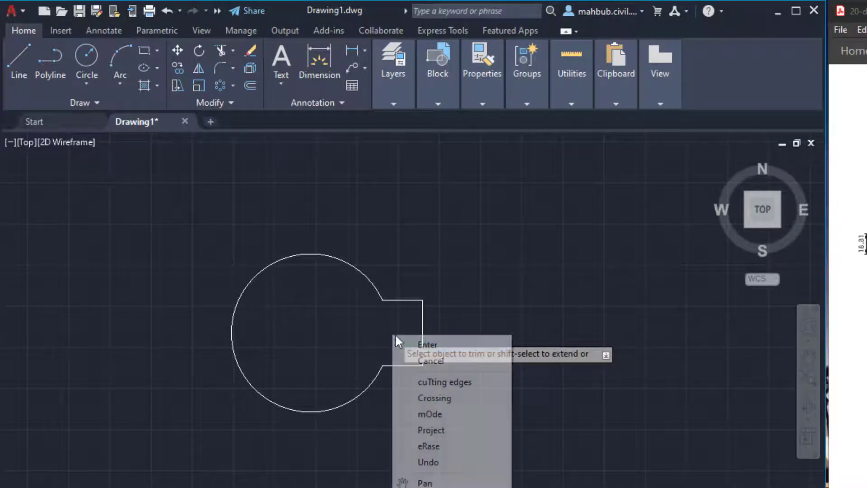
click(407, 337)
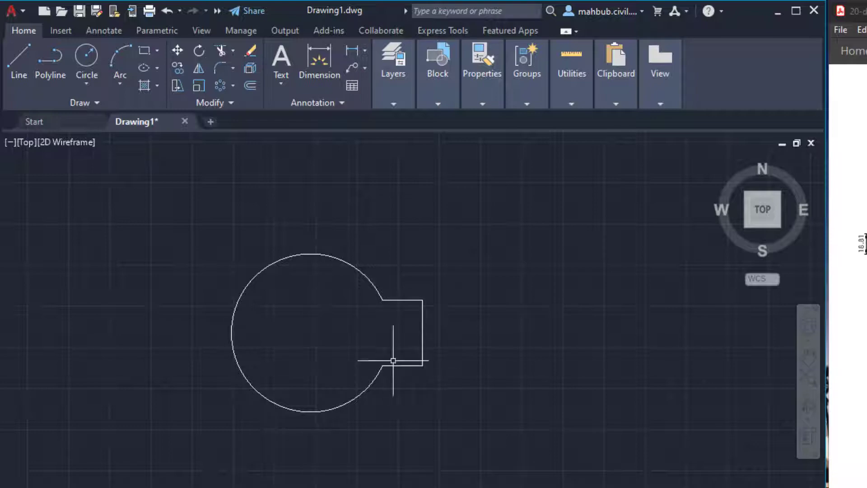
- Draw a horizontal line 232.5 units long from the circle's centre, pointing left
mouse_move(310, 294)
middle_down()
mouse_move(366, 312)
mouse_move(443, 318)
mouse_move(417, 354)
middle_up()
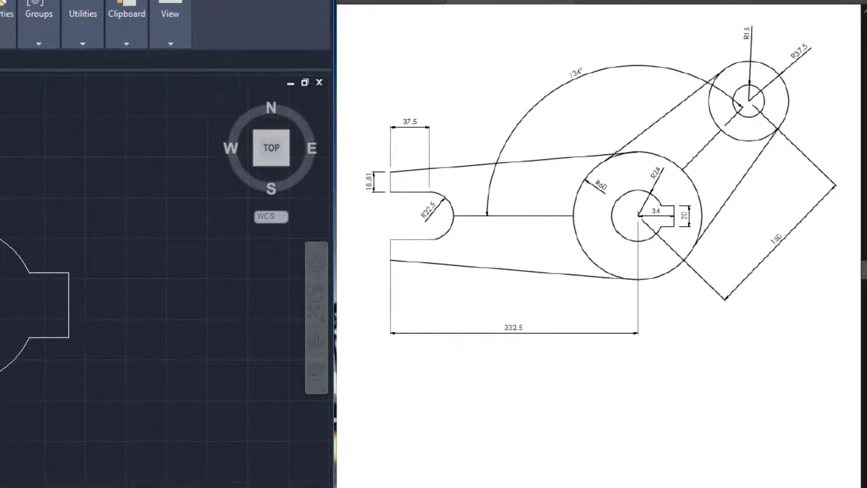
click(12, 38)
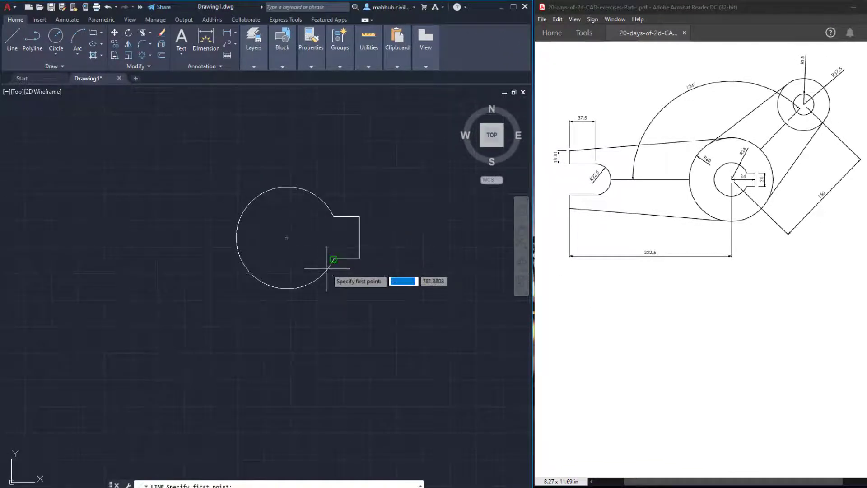
click(287, 238)
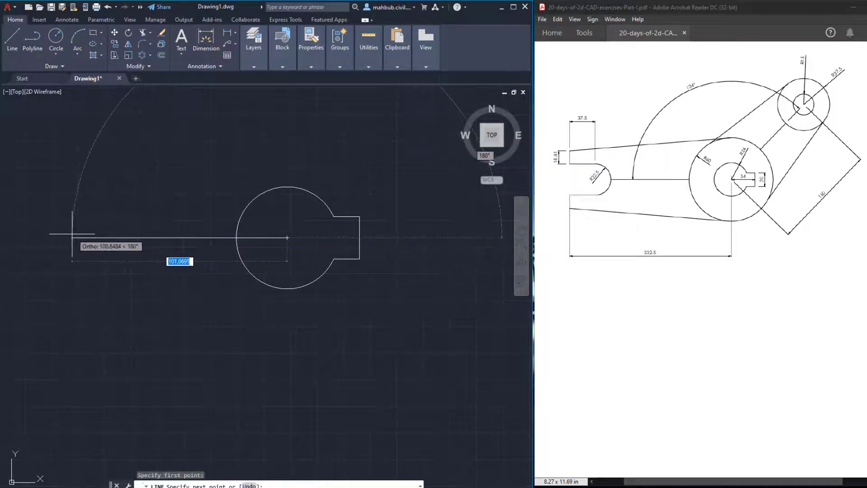
text(232.5)
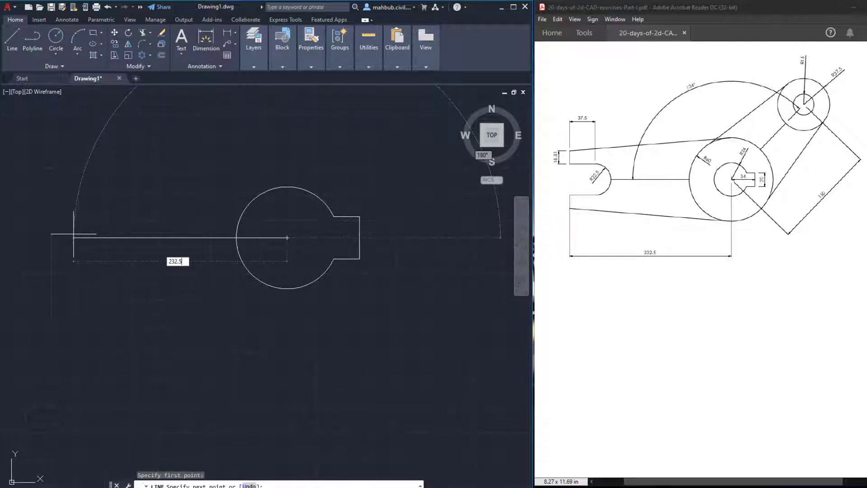
key(Return)
scroll(122, 213, down, 2)
middle_drag(122, 212, 232, 231)
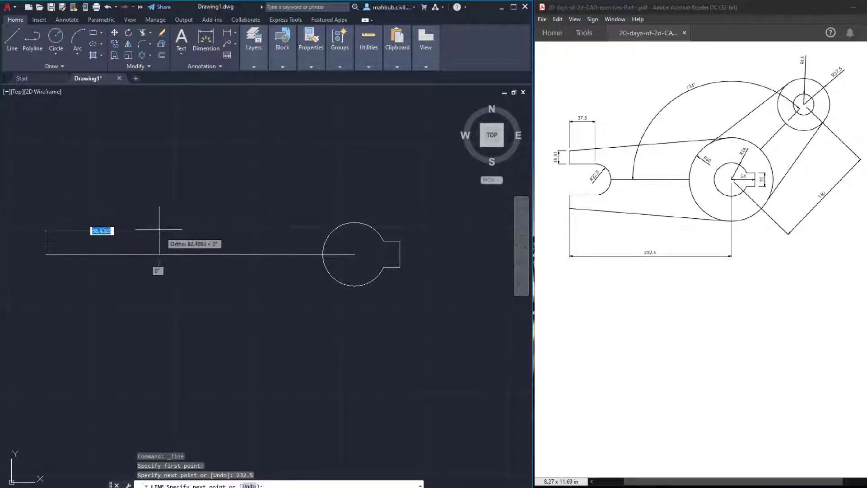
right_click(111, 216)
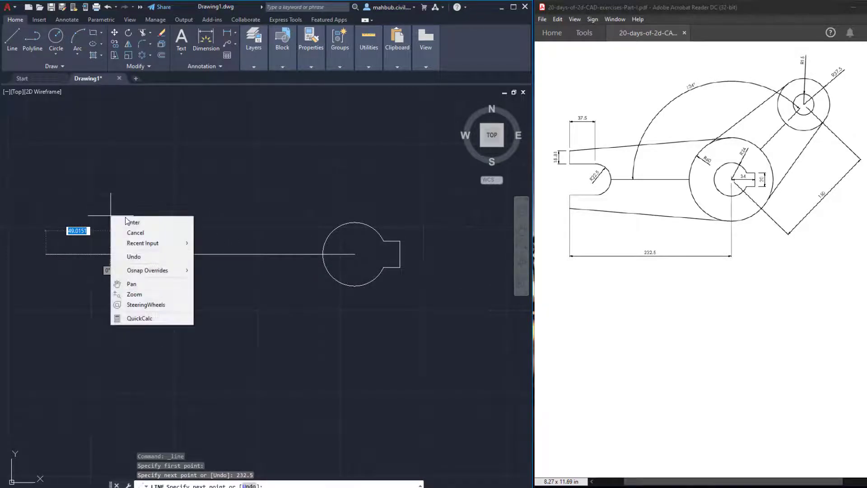
click(132, 223)
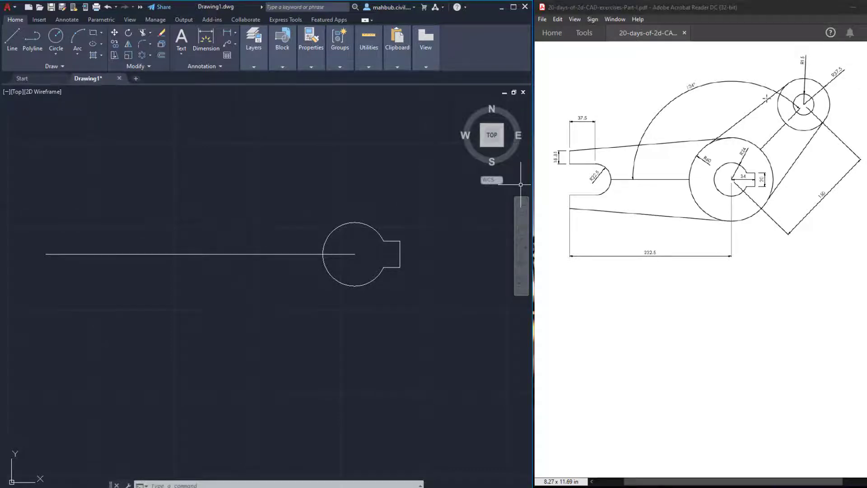
- Set the UCS origin at the circle's centre, with the X axis leftward along the long line and the Y axis upward
text(ucs)
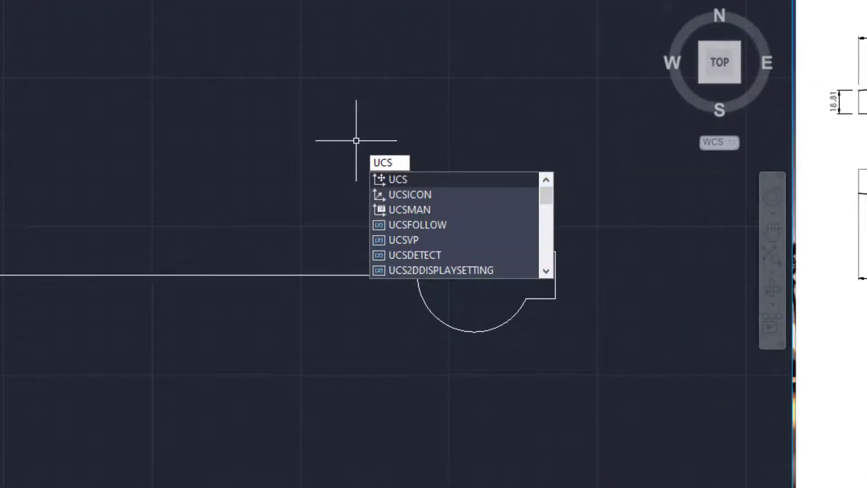
key(Return)
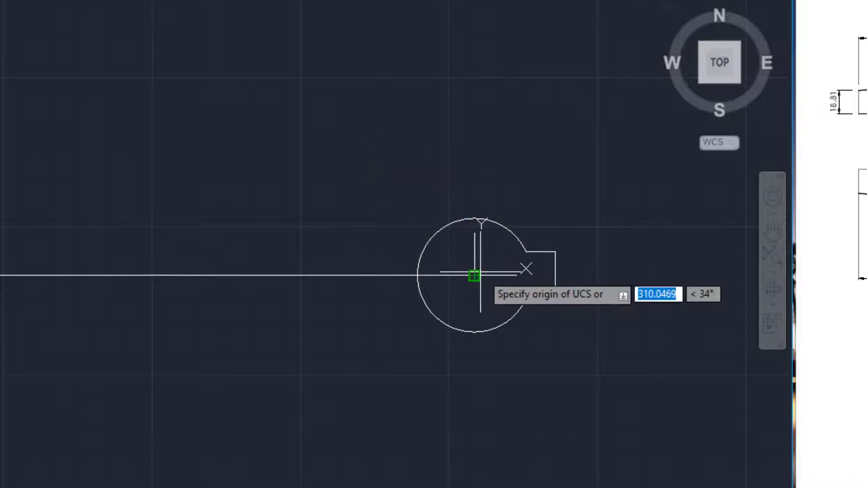
click(473, 273)
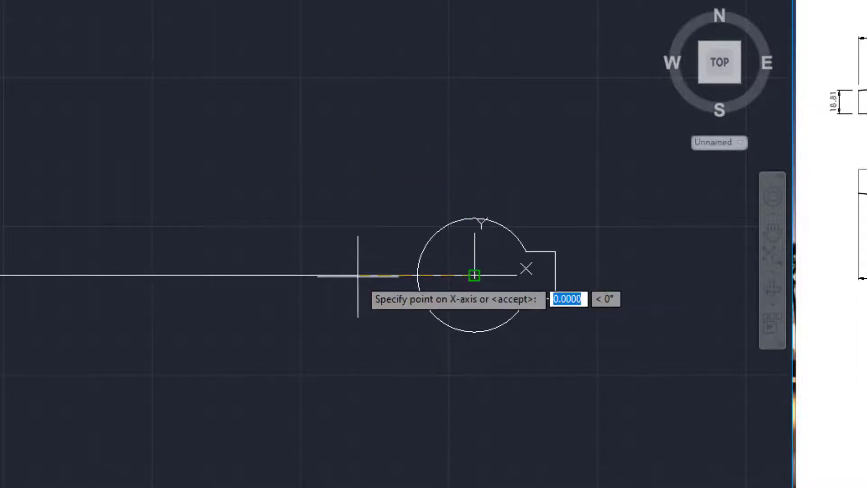
click(334, 270)
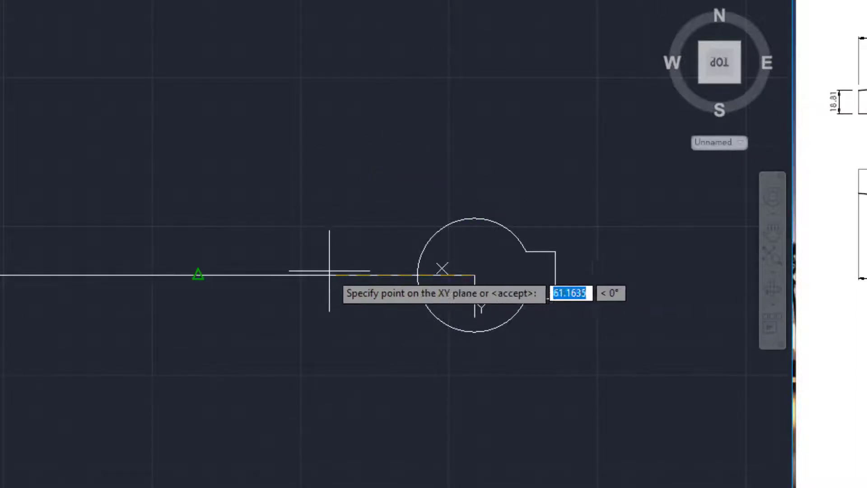
key(Return)
click(474, 143)
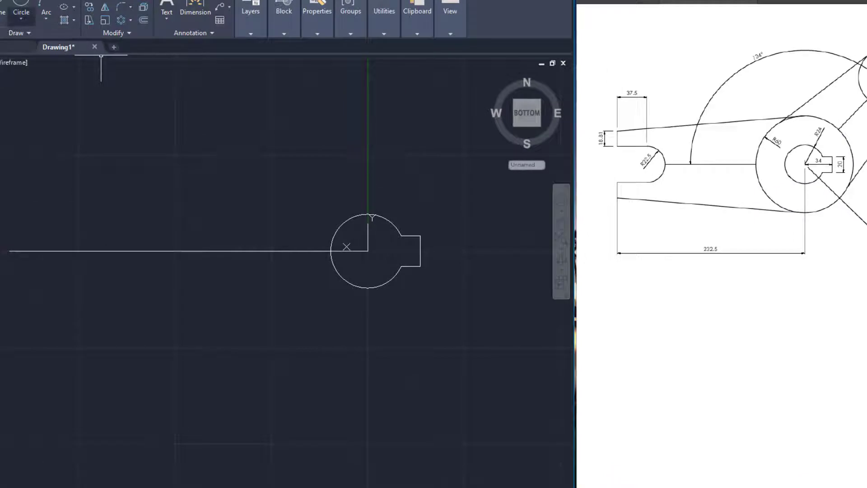
- Draw a line 150 units long from the hub circle's centre at 134° to the long horizontal line, with Ortho off
click(3, 10)
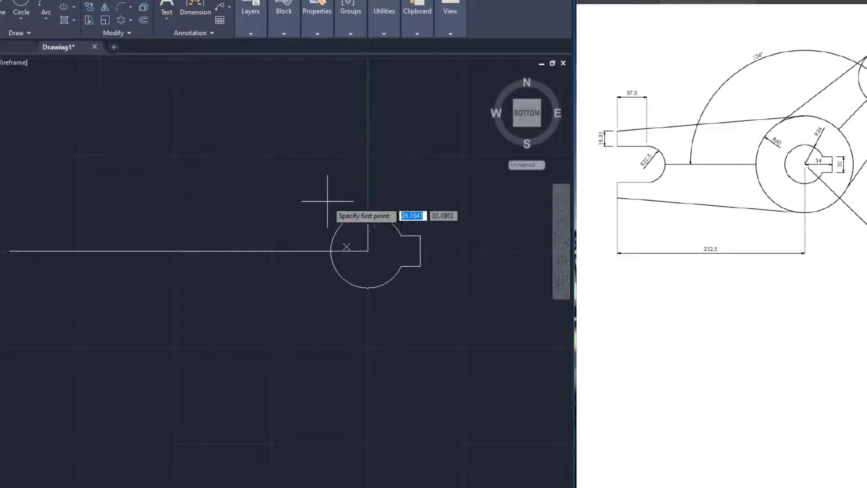
scroll(320, 234, down, 3)
click(349, 245)
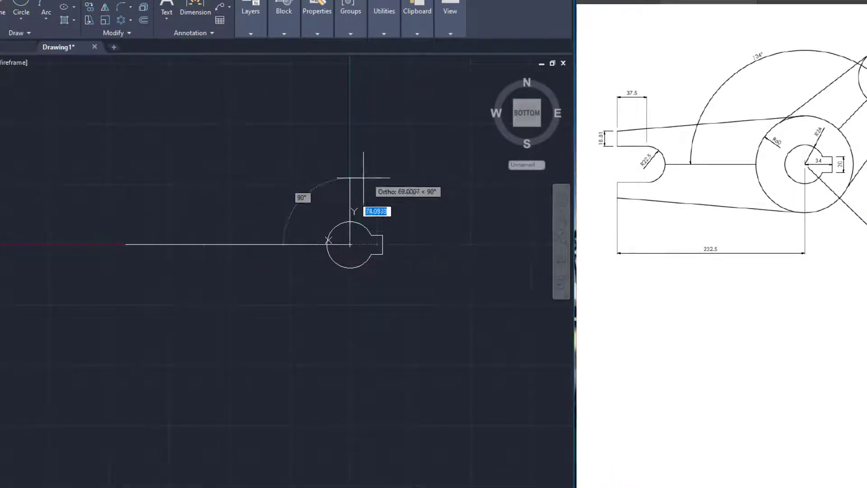
key(F8)
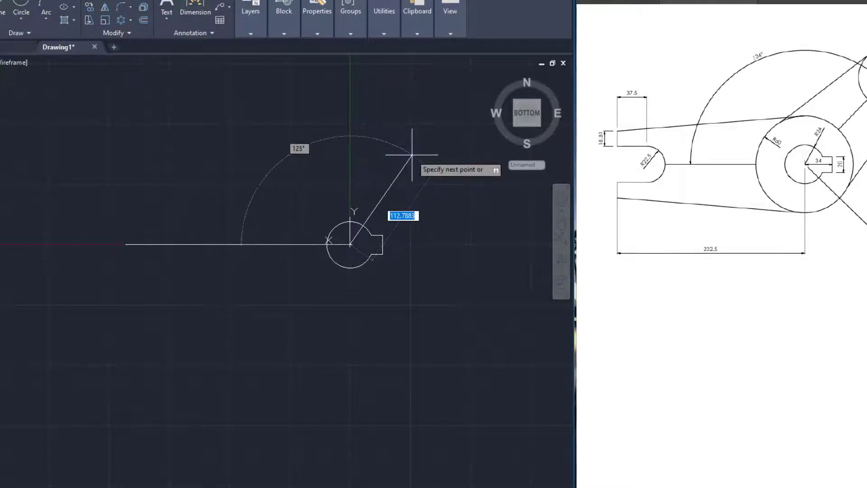
text(150)
key(Tab)
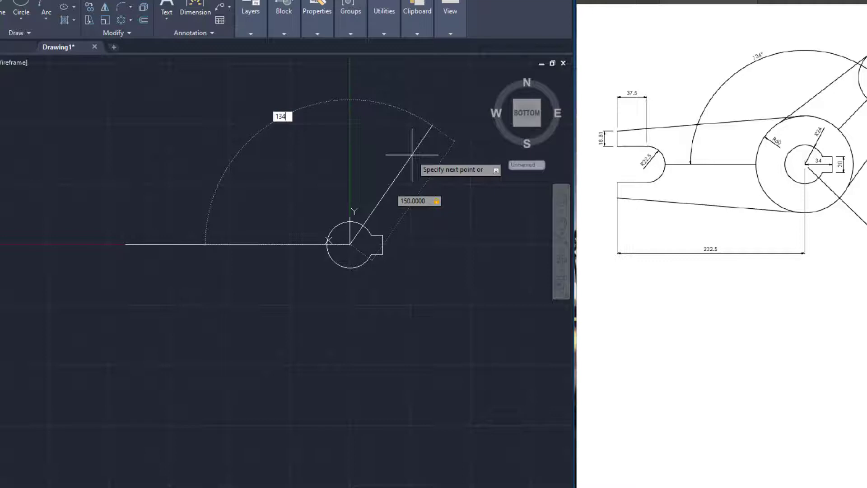
key(Return)
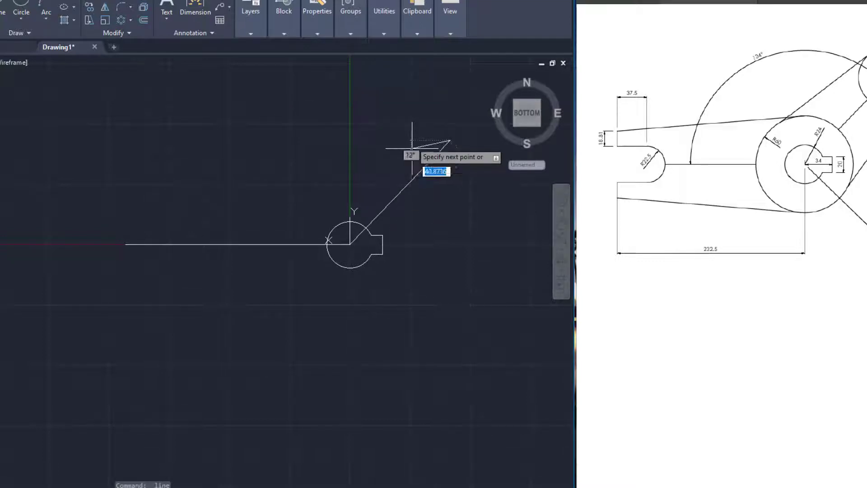
right_click(438, 179)
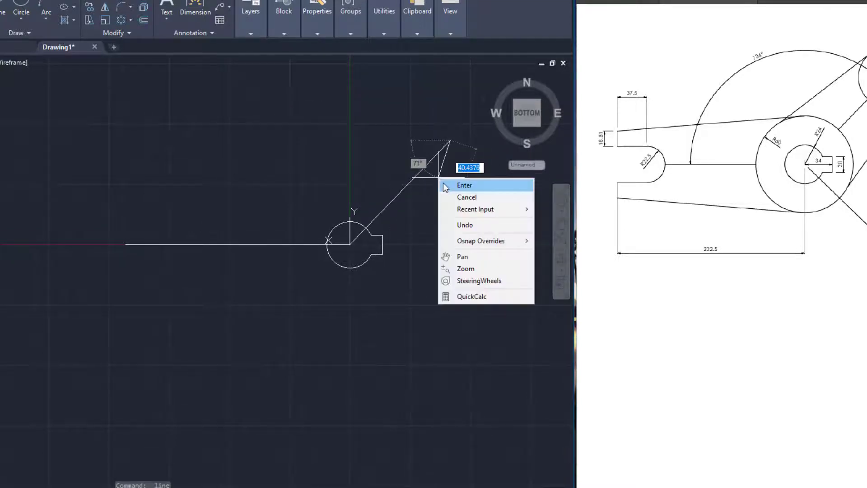
click(445, 185)
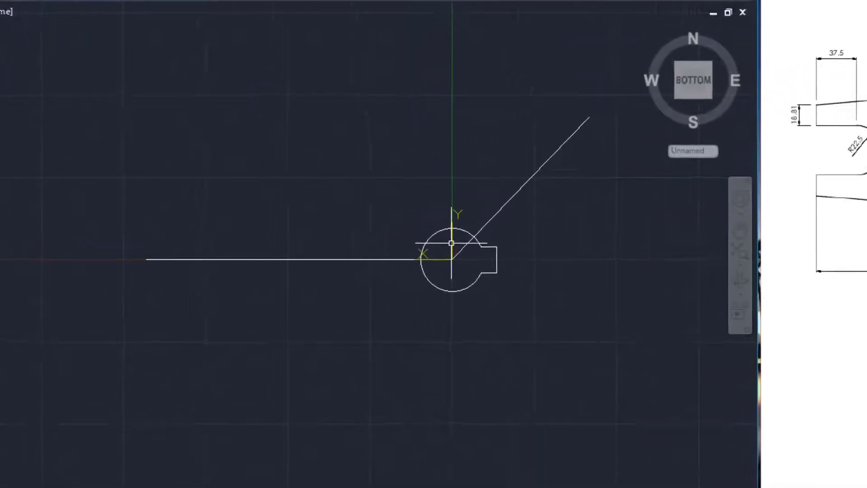
- Reset the UCS to World
right_click(451, 243)
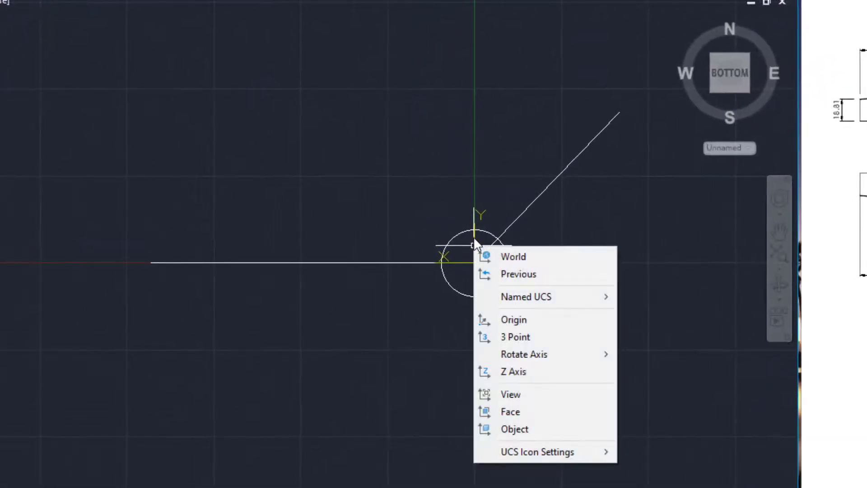
click(497, 257)
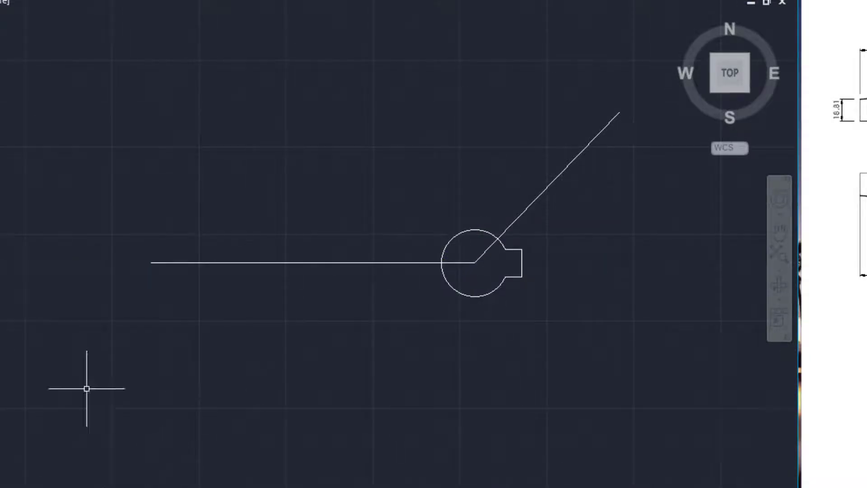
scroll(448, 312, up, 2)
scroll(449, 312, down, 2)
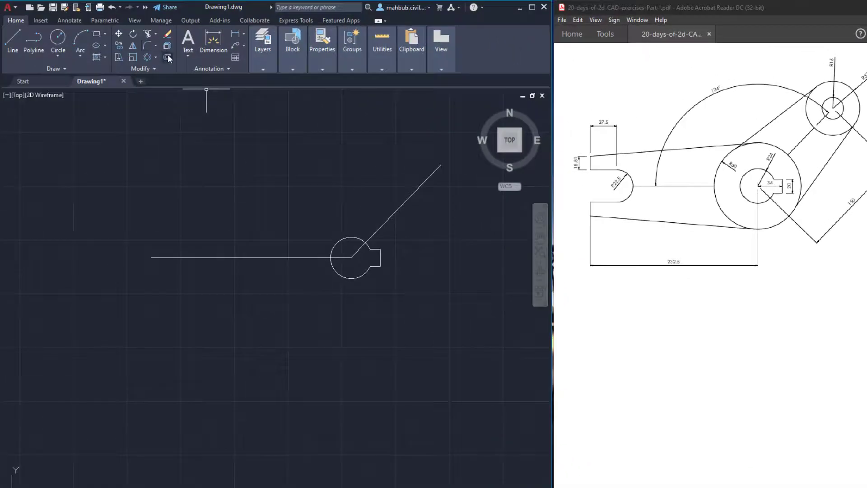
- Offset the long horizontal line by 22.5 units, once above and once below it
click(168, 59)
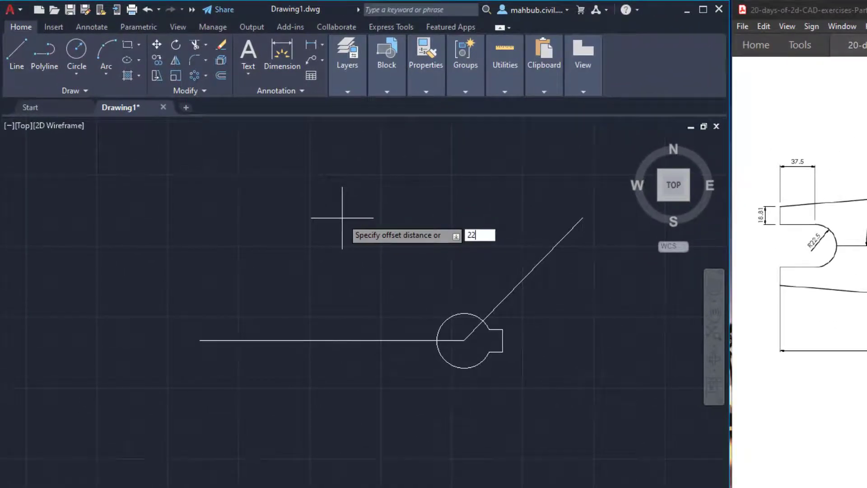
key(Return)
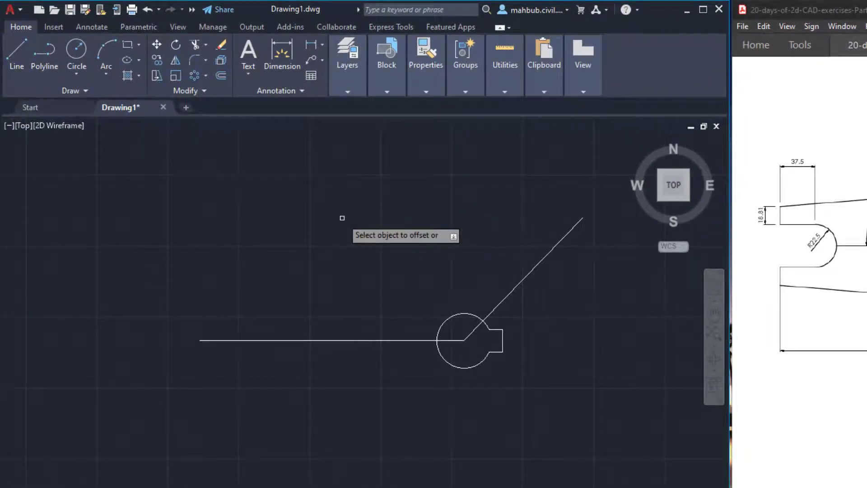
click(310, 339)
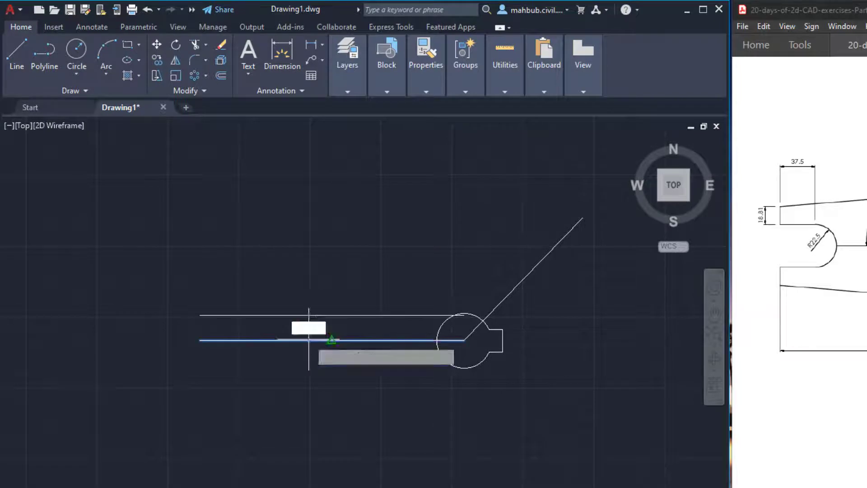
click(300, 310)
click(298, 339)
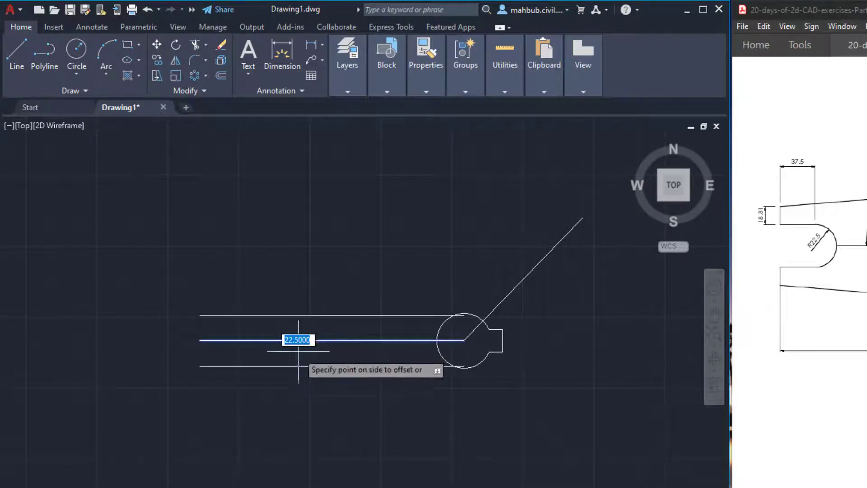
click(294, 409)
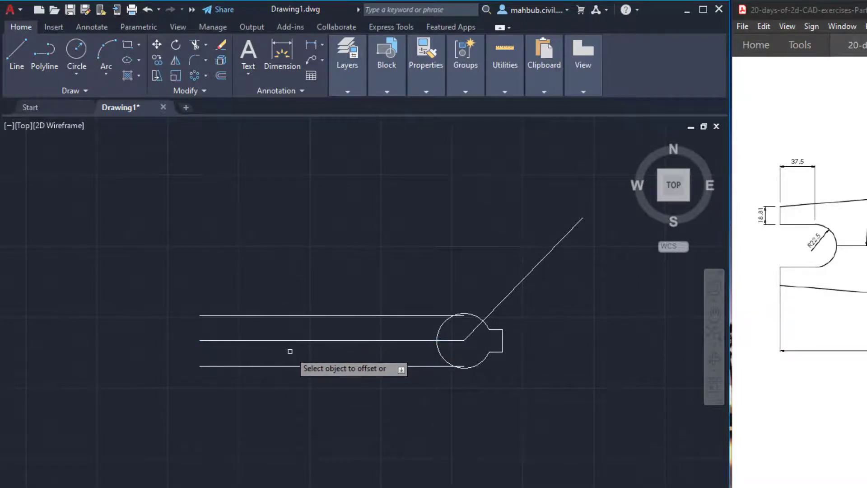
right_click(291, 352)
click(311, 358)
- Draw a circle of radius 22.5 centred on the middle horizontal line, 37.5 units from its left end
scroll(312, 359, up, 6)
scroll(266, 344, down, 5)
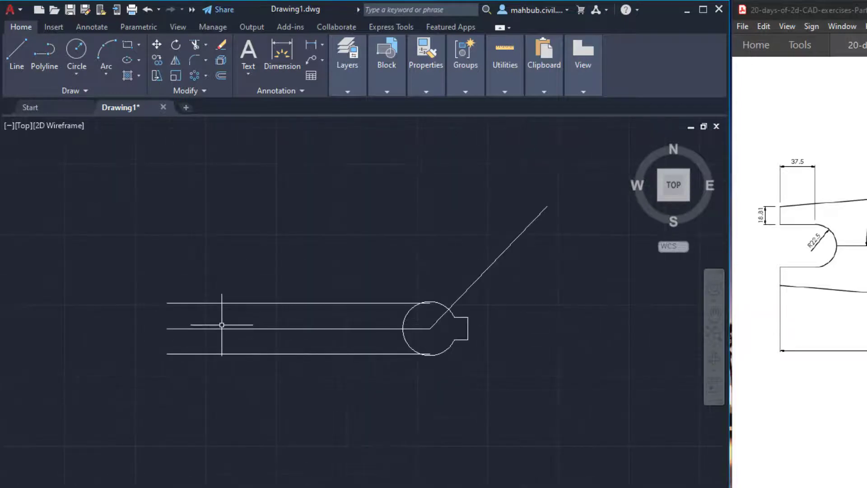
middle_drag(223, 325, 399, 345)
scroll(399, 345, up, 5)
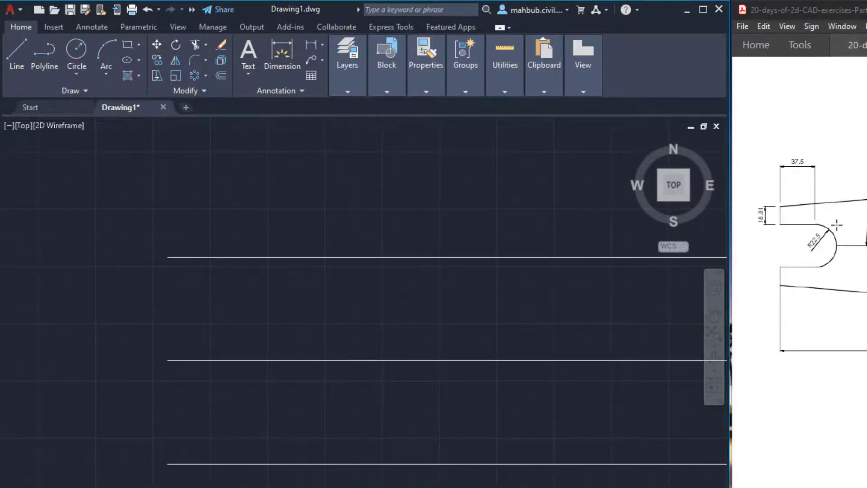
scroll(288, 285, down, 4)
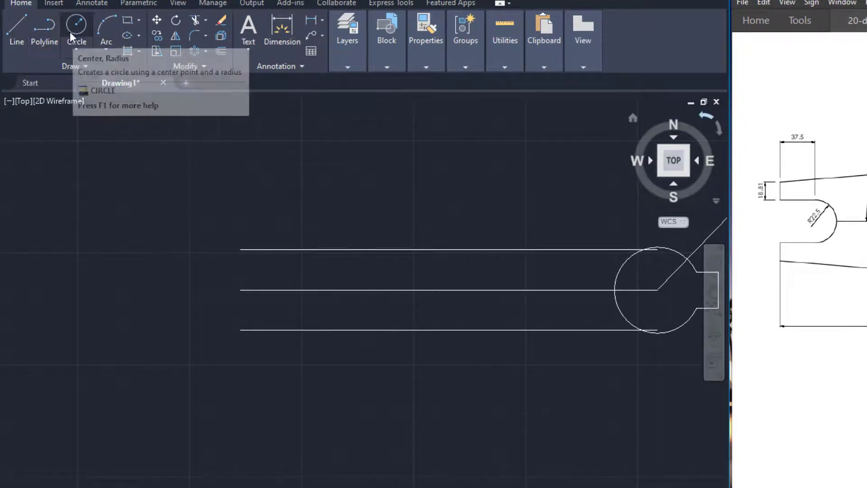
click(69, 31)
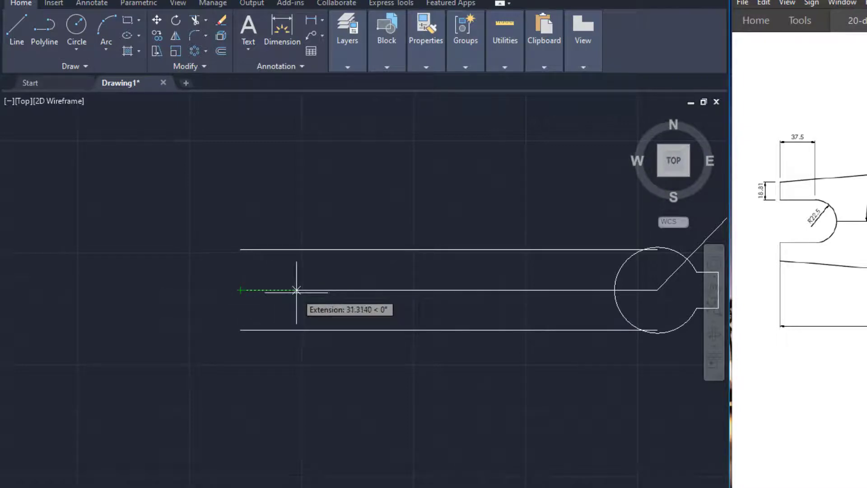
text(37.5)
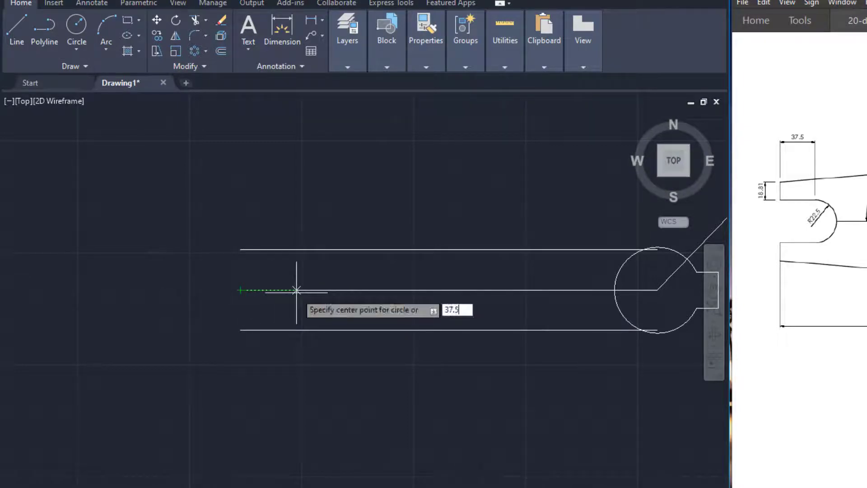
key(Return)
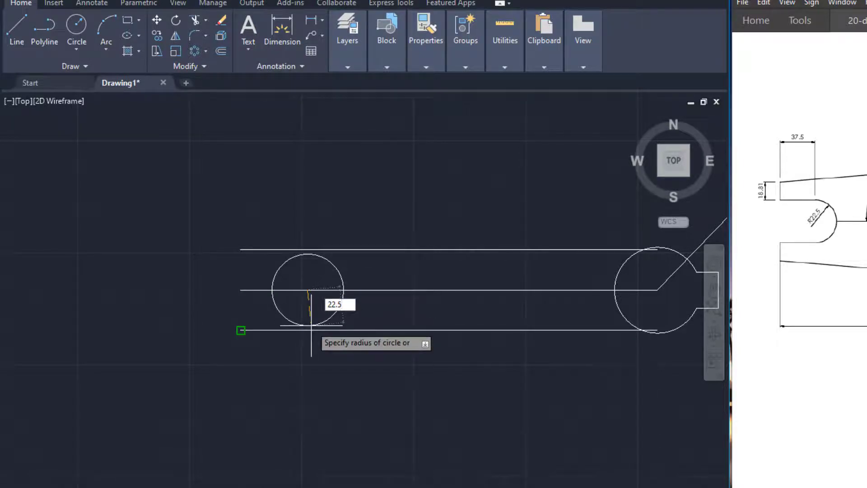
key(Return)
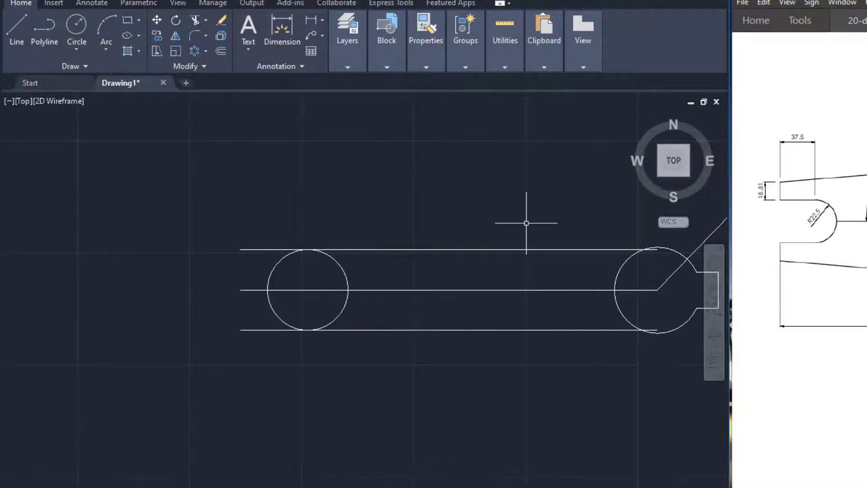
- Trim away the left half of the 22.5-radius circle and the offset lines between that circle and the hub
text(trim)
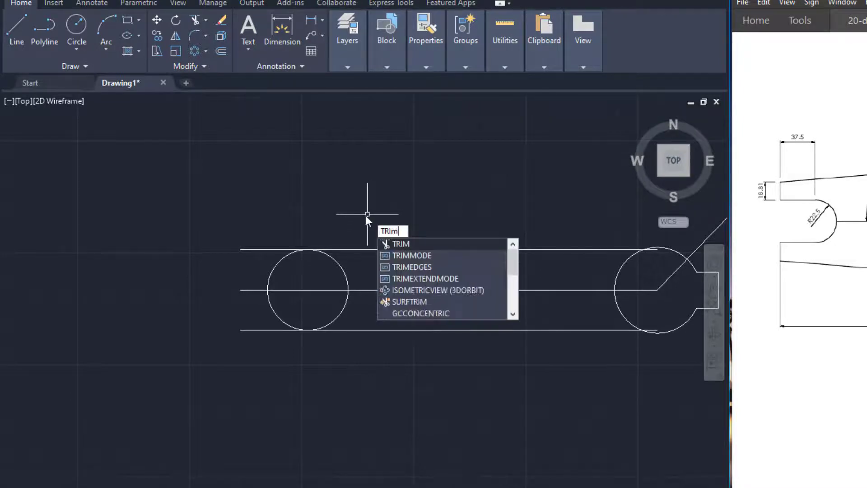
key(Return)
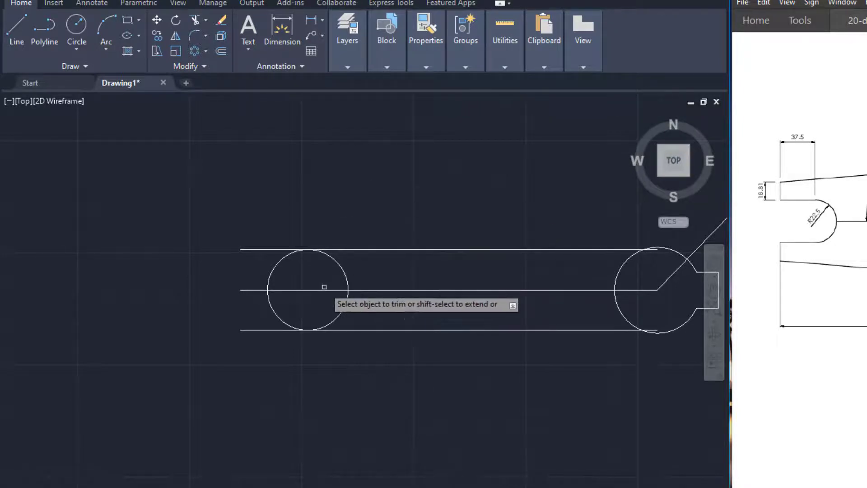
click(286, 271)
click(257, 270)
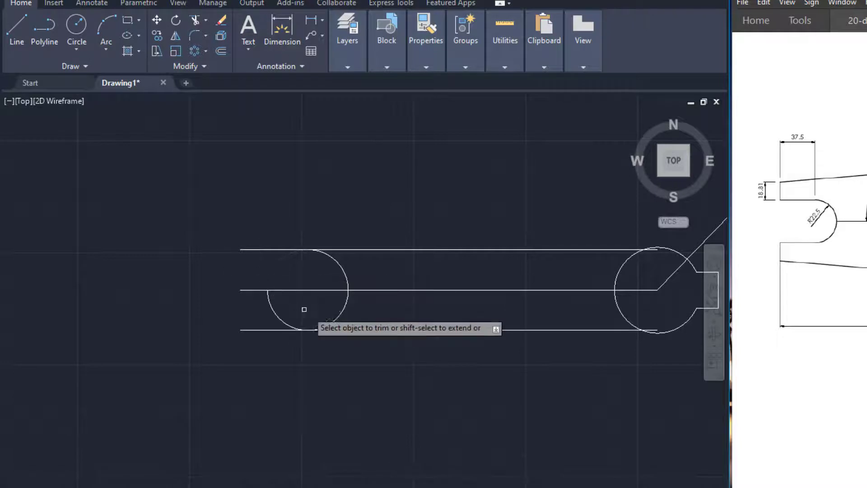
click(311, 312)
click(251, 304)
click(430, 248)
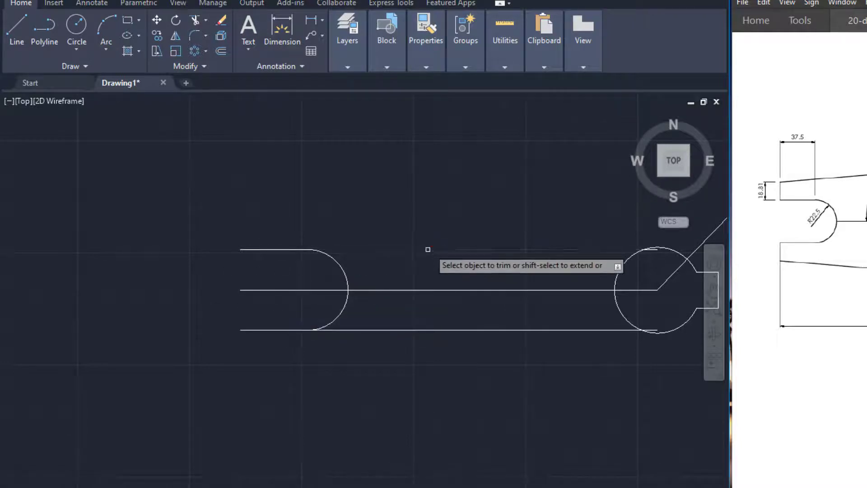
click(432, 335)
click(452, 321)
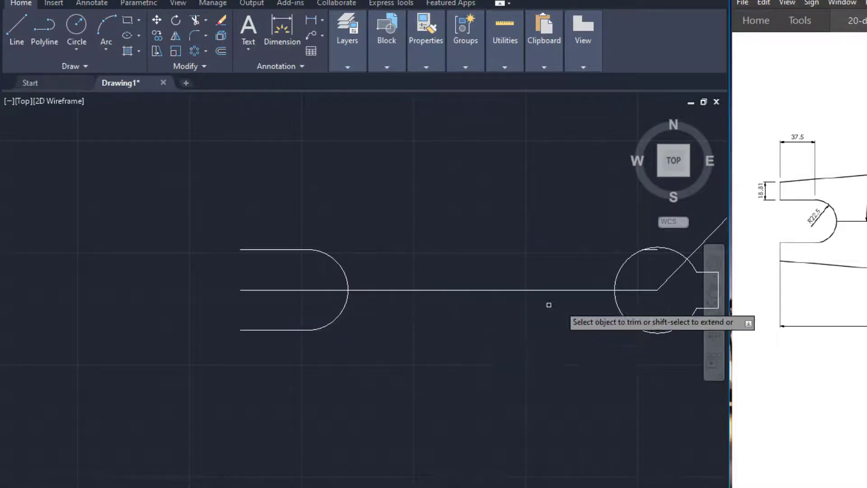
- Trim the leftover offset piece inside the hub circle and the centre line's portions inside the hub and the open slot
scroll(651, 329, up, 4)
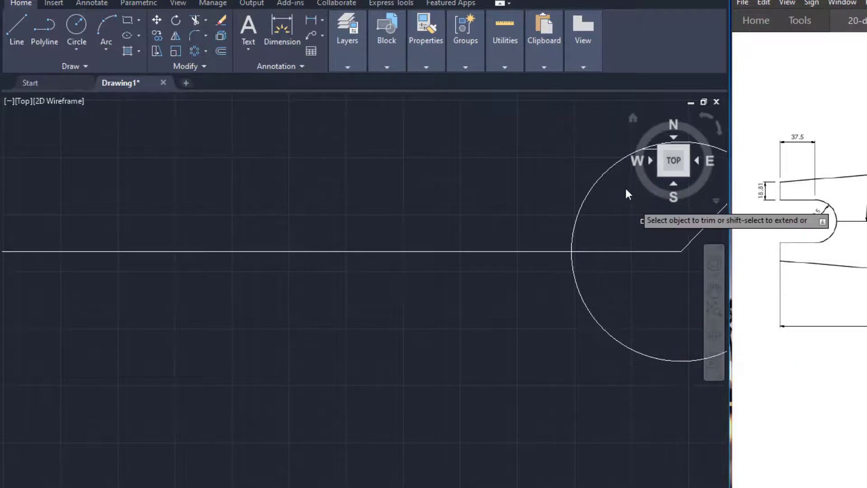
mouse_move(600, 197)
middle_down()
mouse_move(562, 214)
mouse_move(354, 238)
middle_up()
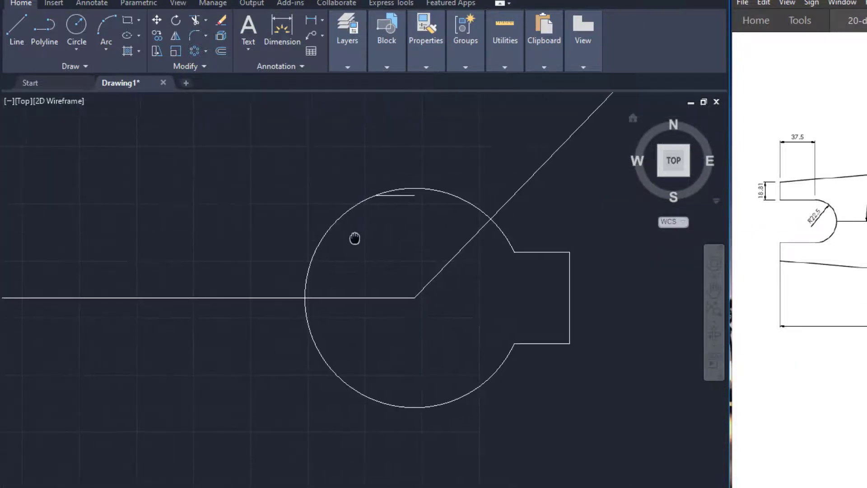
scroll(320, 198, down, 4)
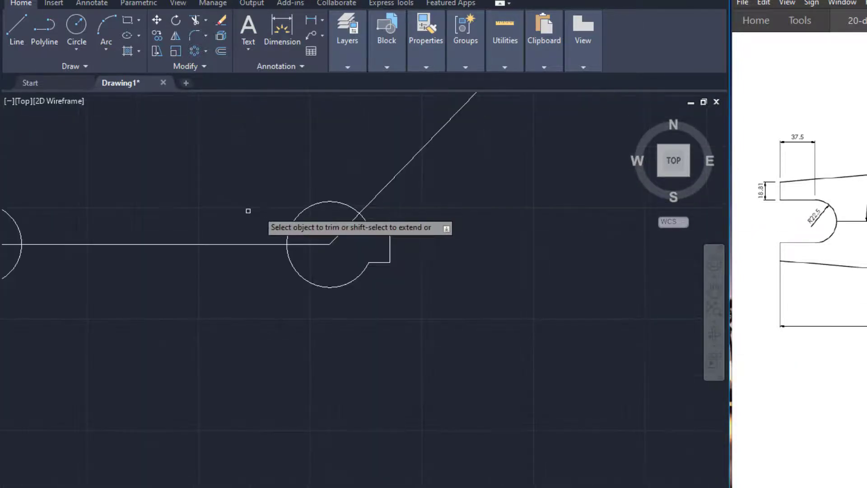
middle_drag(248, 209, 453, 205)
drag(542, 232, 541, 257)
drag(198, 231, 199, 262)
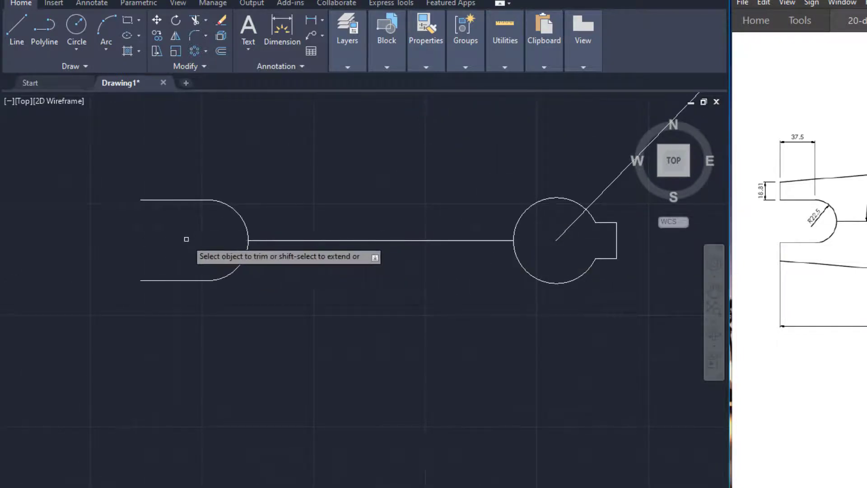
right_click(186, 238)
click(209, 246)
- Draw a vertical line 18.81 units long upward from the left end of the slot's upper edge
middle_drag(278, 179, 333, 196)
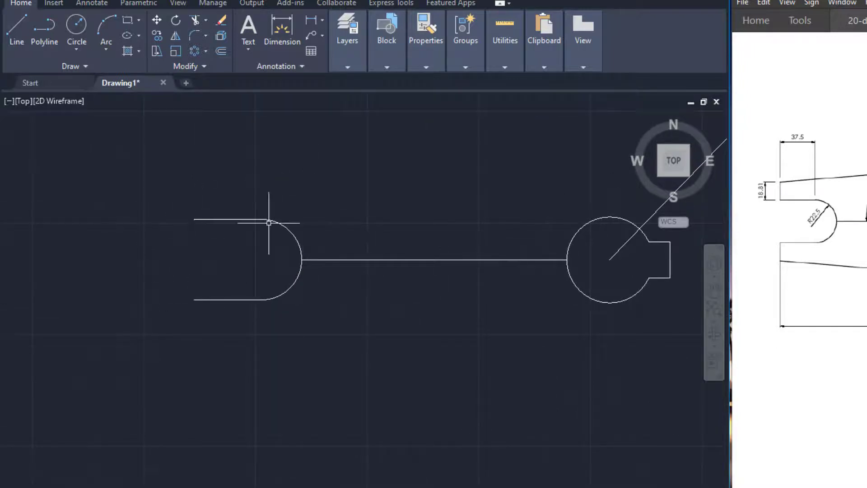
mouse_move(323, 179)
middle_down()
mouse_move(322, 218)
mouse_move(303, 245)
middle_up()
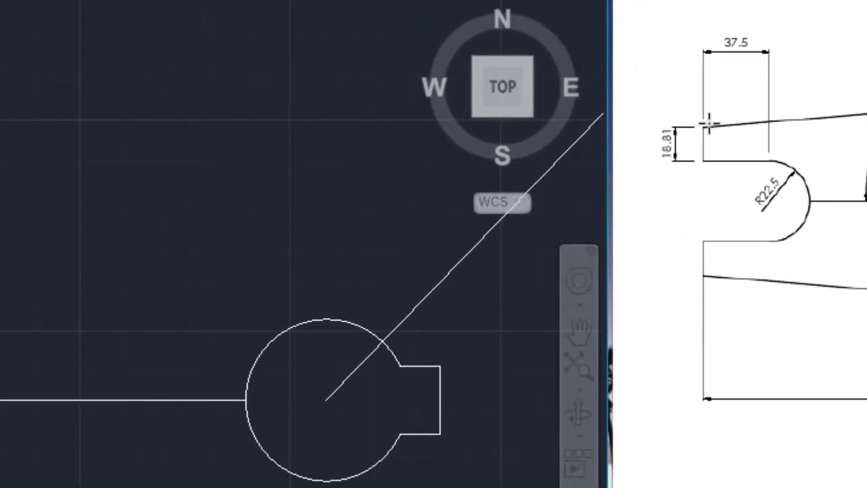
click(16, 30)
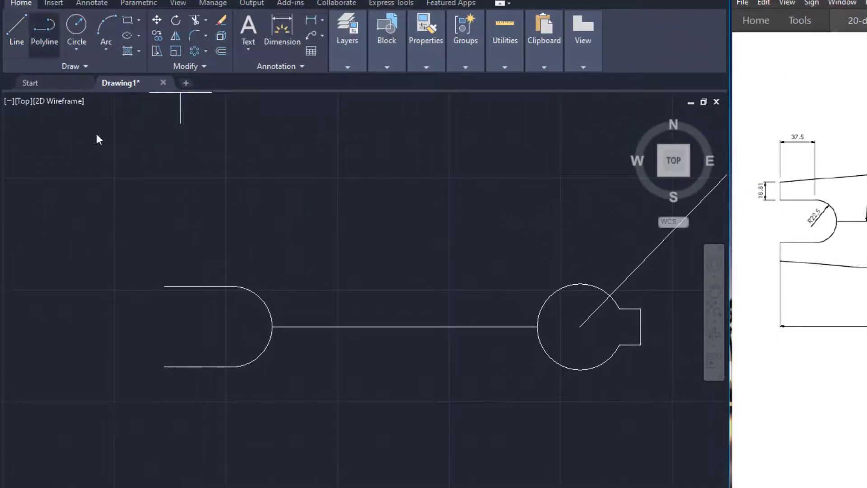
click(165, 286)
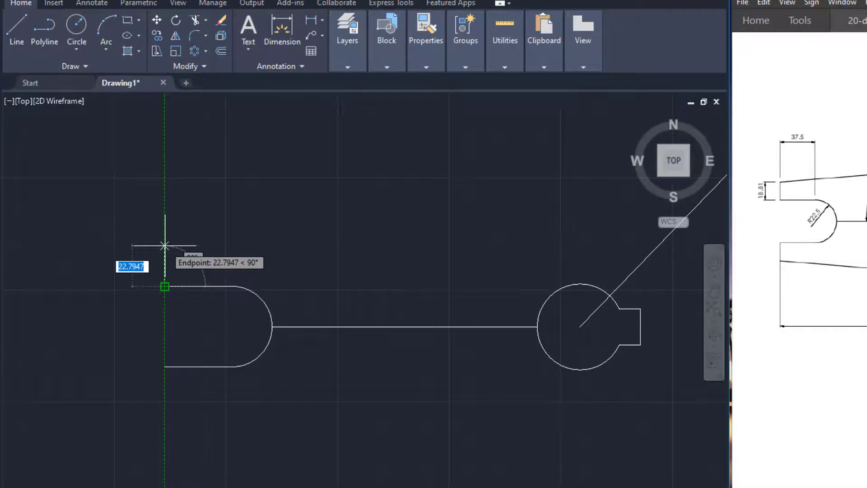
text(18.81)
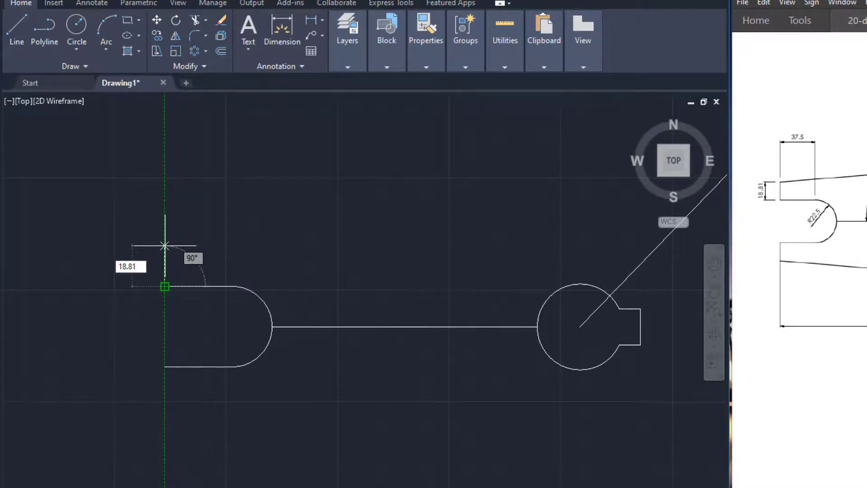
key(Return)
right_click(213, 254)
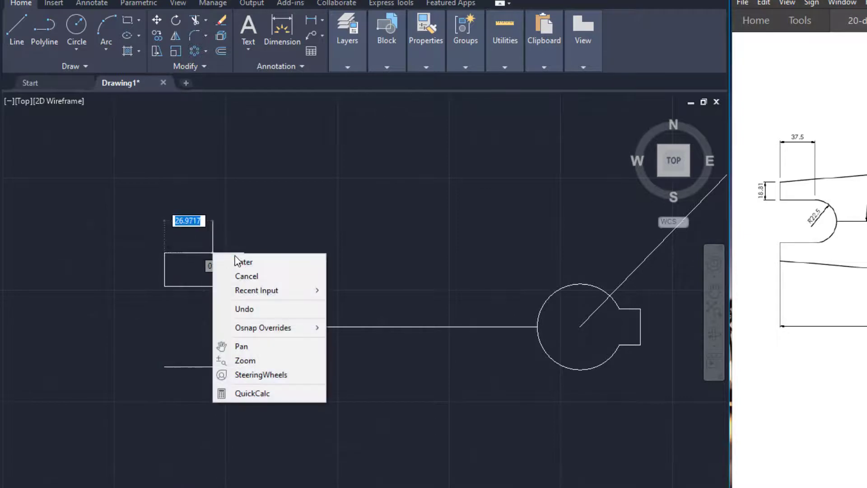
click(236, 261)
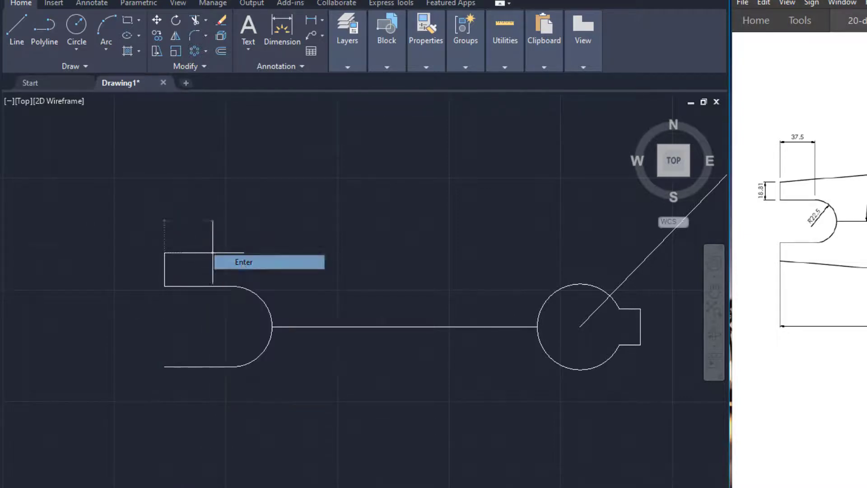
- Copy the 18.81-unit vertical line from its upper end to the left end of the slot's lower edge
click(164, 271)
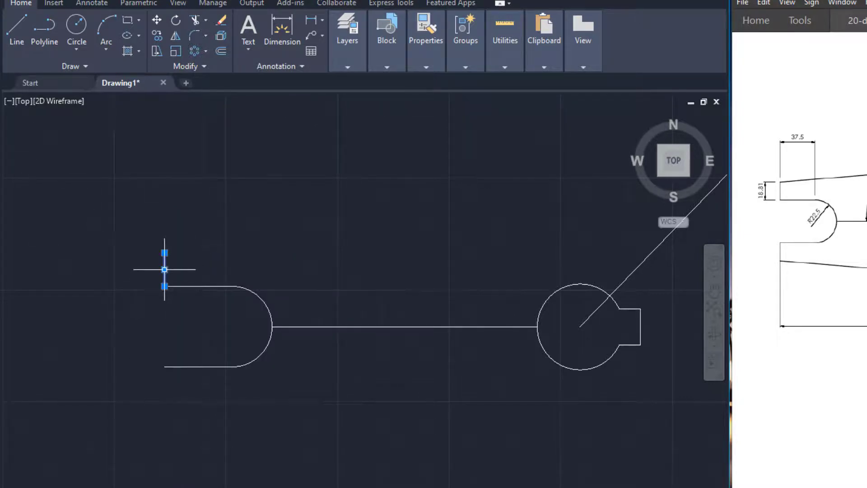
click(161, 32)
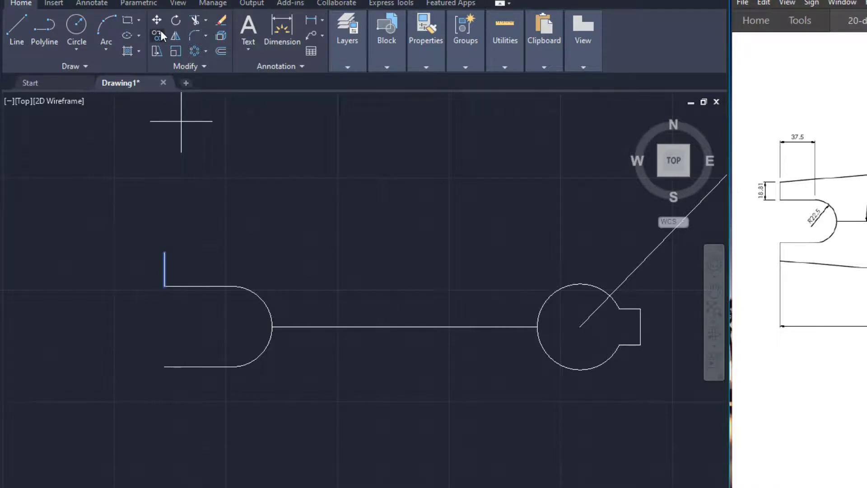
click(165, 253)
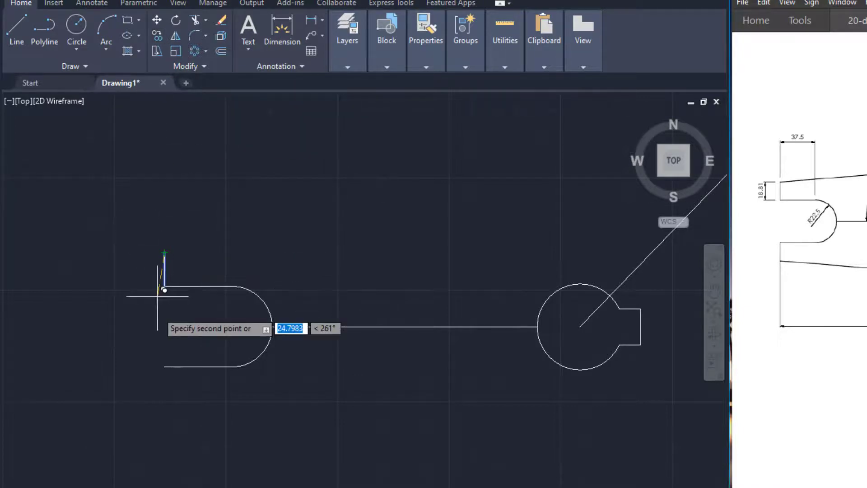
click(164, 366)
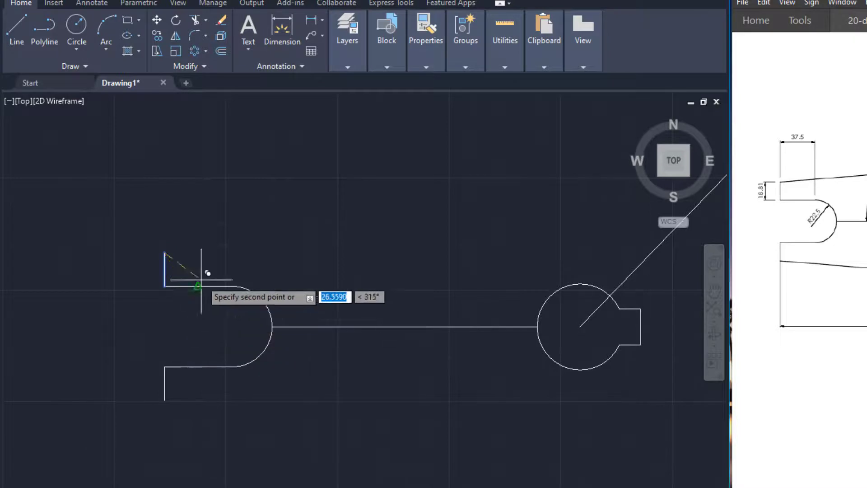
right_click(199, 310)
click(226, 321)
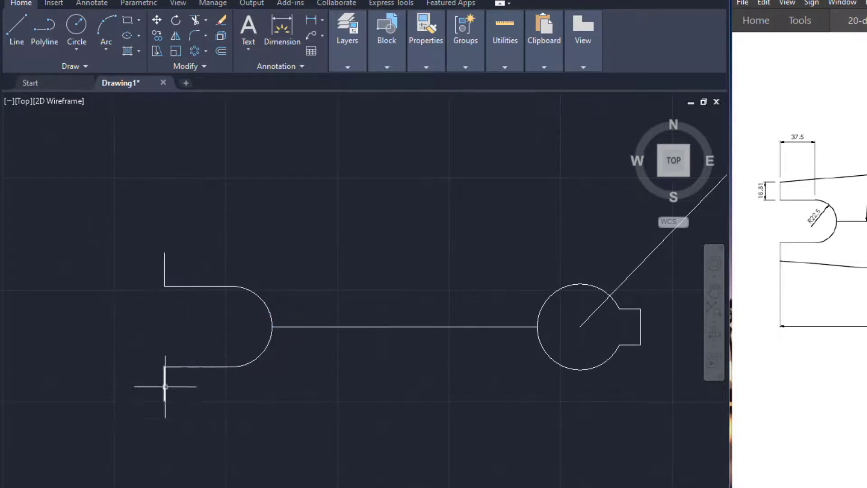
- Draw a circle of radius 60 concentric with the keyed hub circle
middle_drag(499, 261, 344, 237)
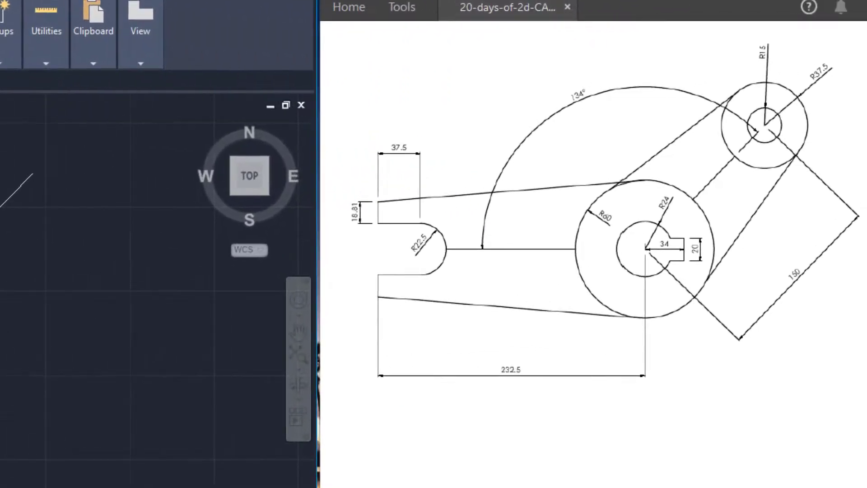
middle_drag(1, 312, 63, 319)
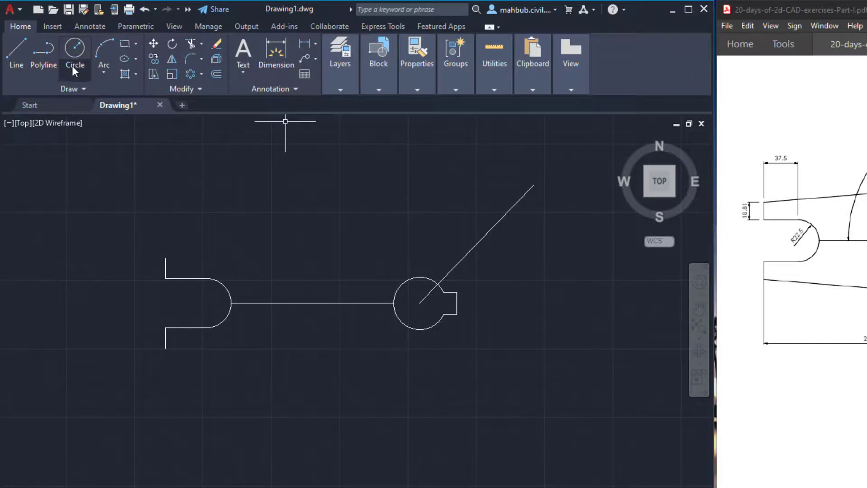
click(72, 66)
click(97, 92)
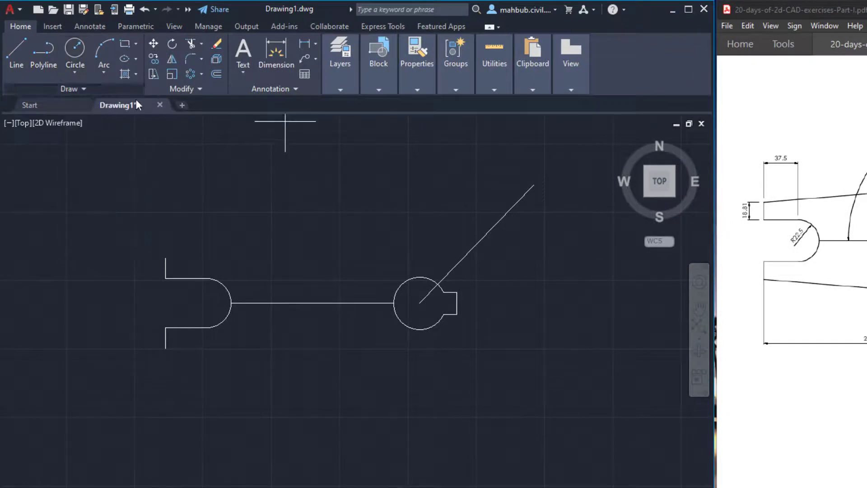
click(420, 303)
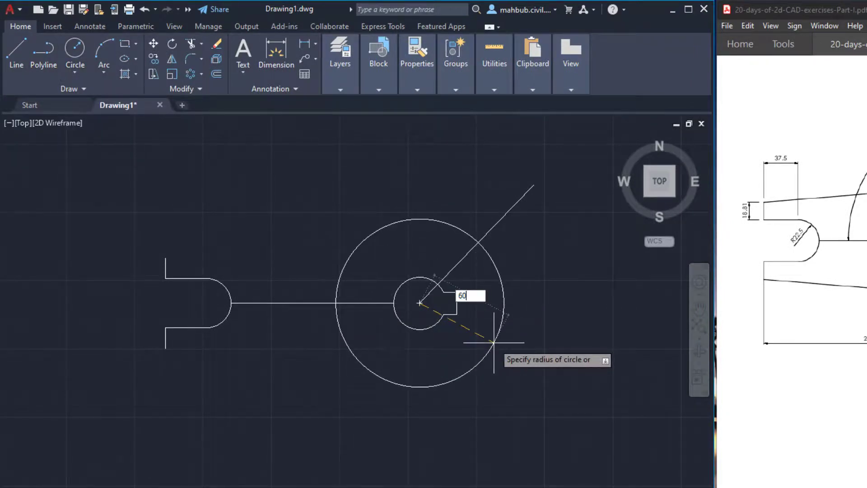
key(Return)
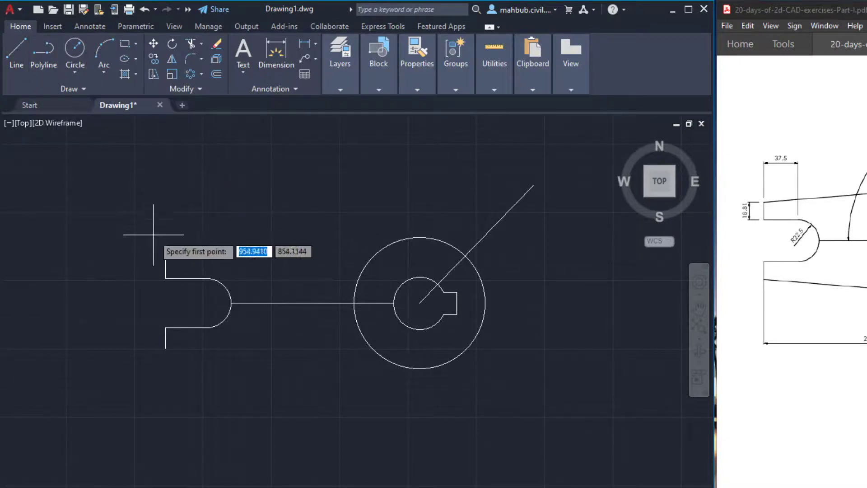
- Draw a line from the top of the upper vertical end line, tangent to the top of the 60-radius circle
click(166, 258)
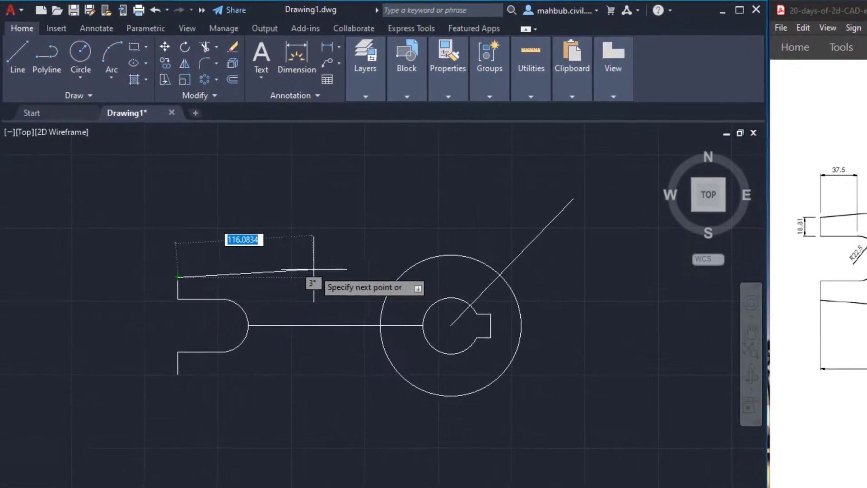
shift+right_click(299, 249)
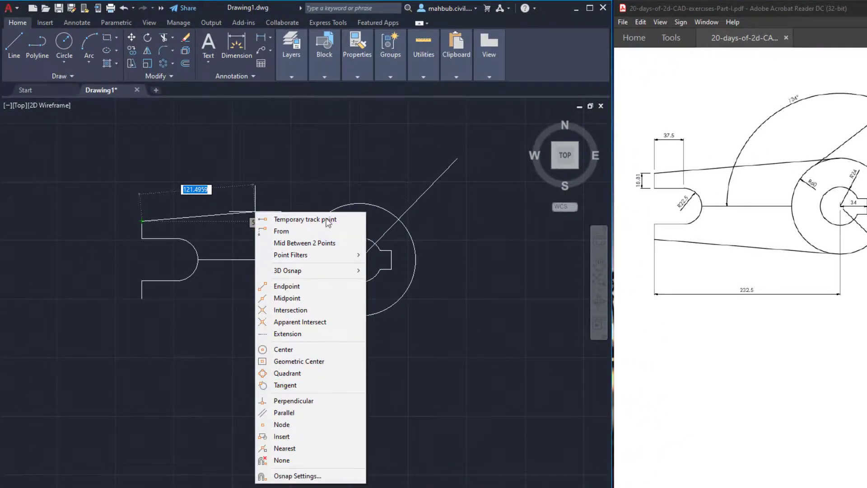
click(309, 385)
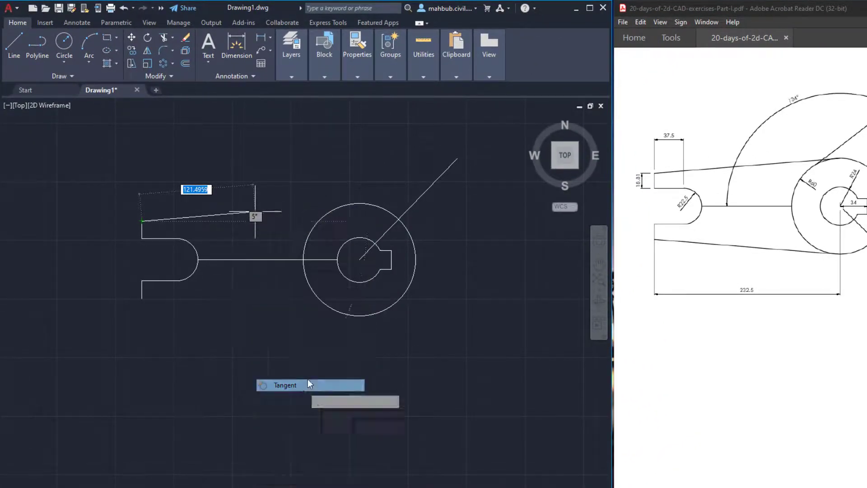
click(355, 203)
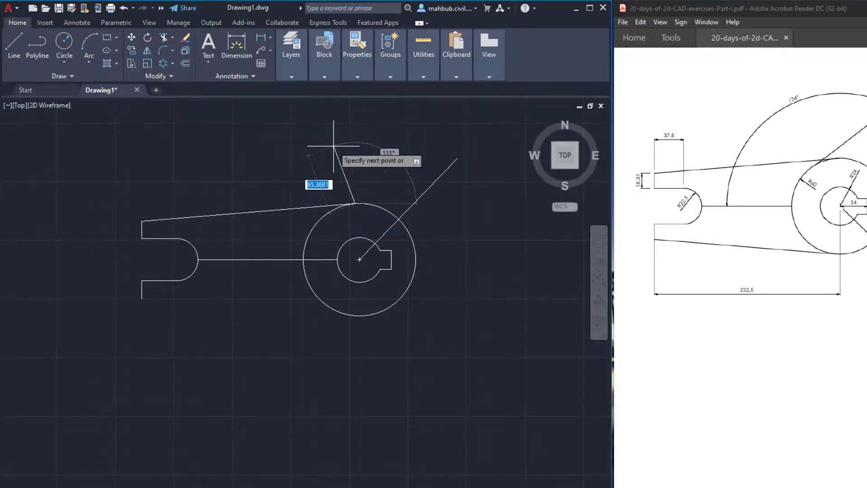
right_click(334, 146)
click(352, 151)
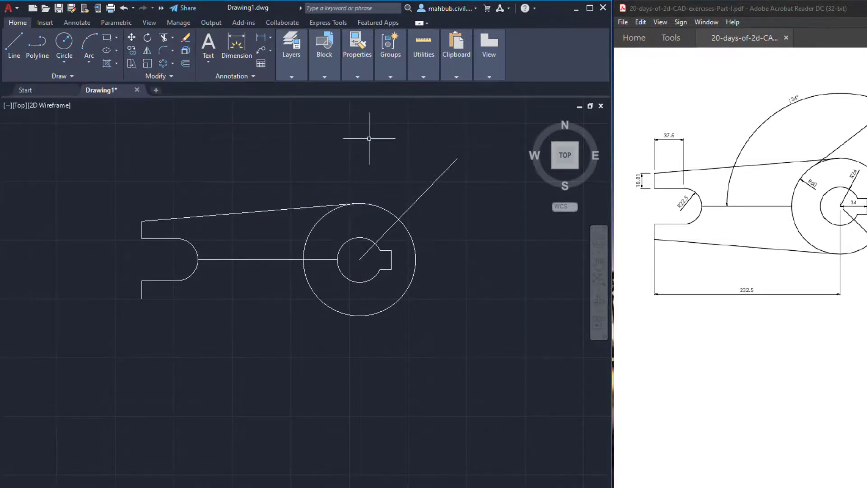
- Draw a line from the bottom of the lower vertical end line, tangent to the underside of the 60-radius circle
key(space)
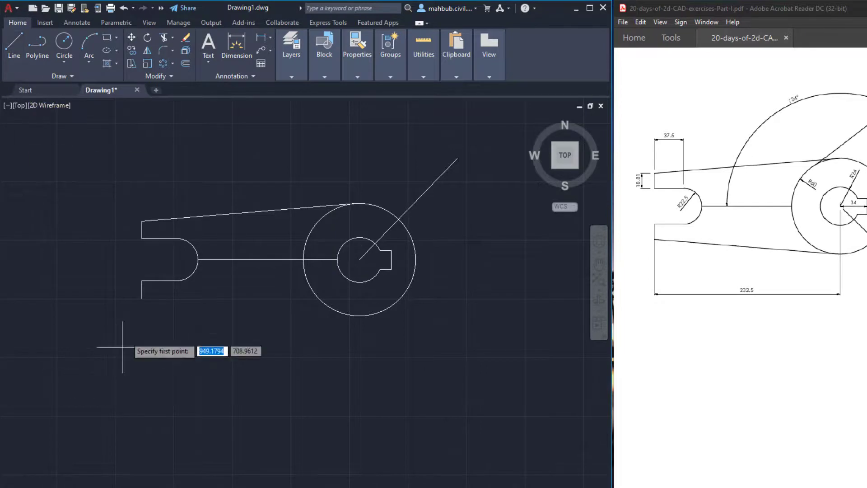
click(142, 298)
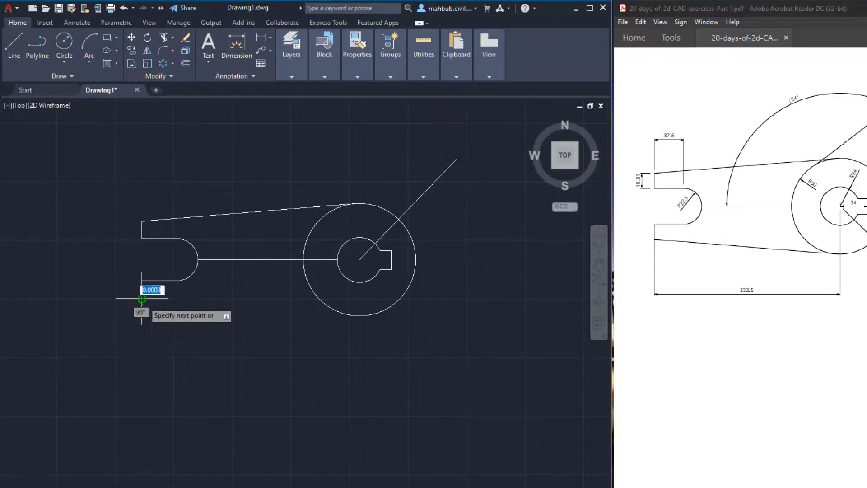
shift+right_click(239, 324)
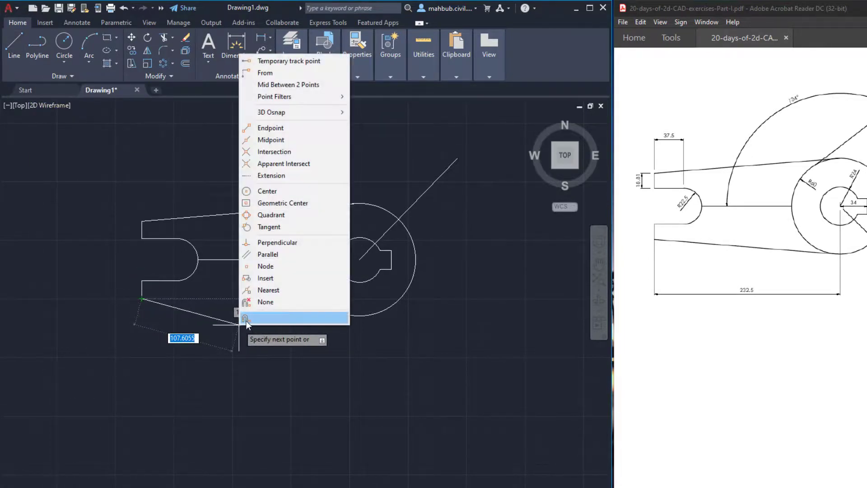
click(267, 227)
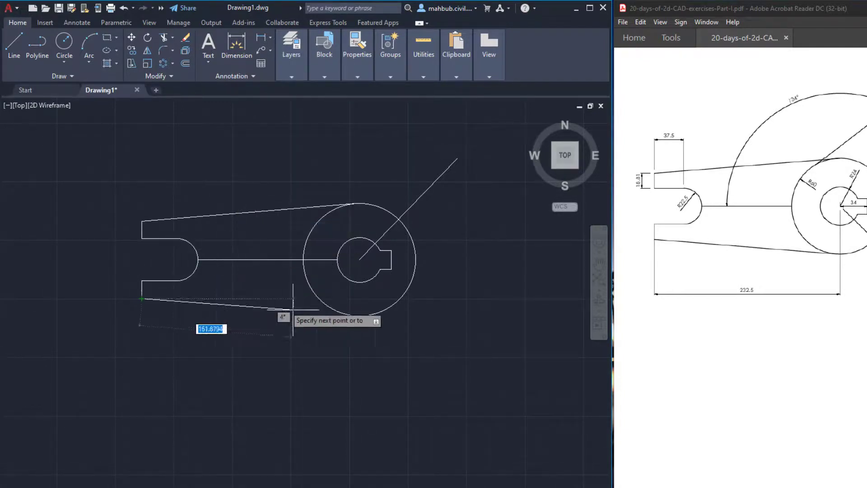
click(360, 316)
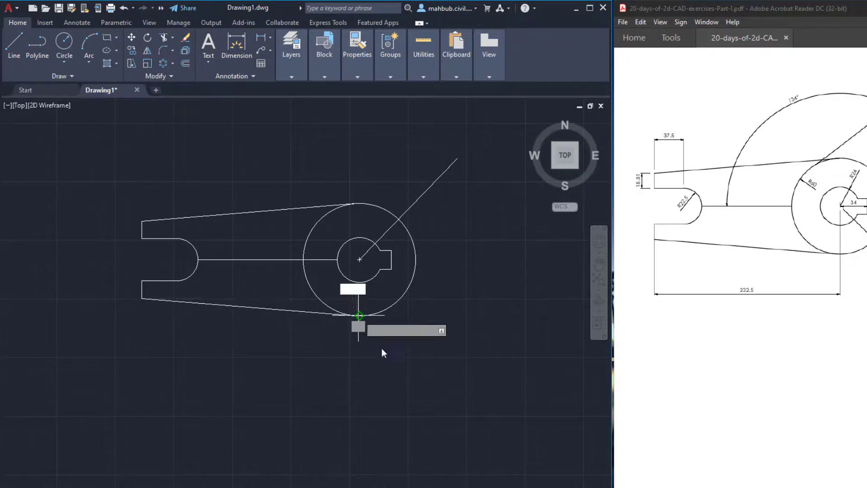
right_click(401, 324)
click(418, 333)
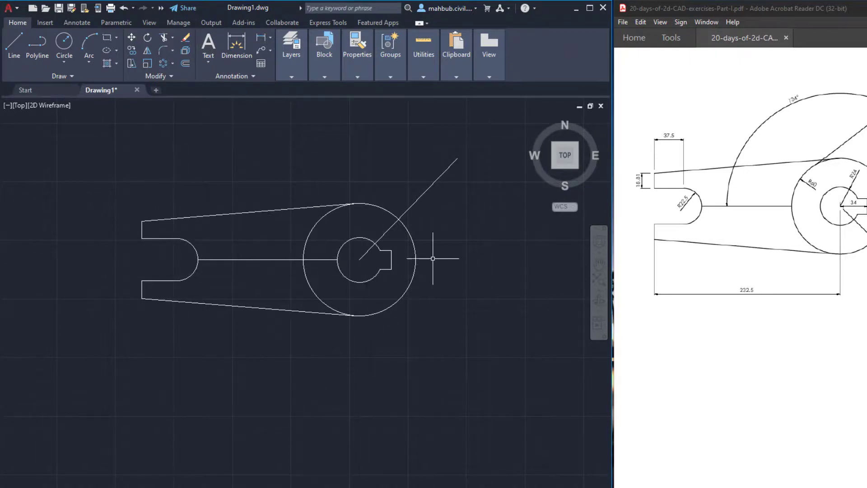
- Draw two concentric circles of radius 15 and 37.5 centred on the outer end of the angled line
middle_drag(438, 256, 372, 275)
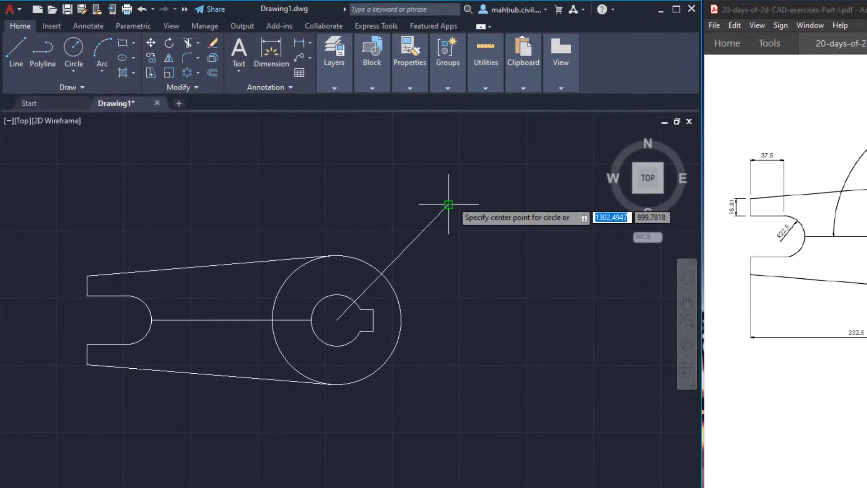
click(448, 204)
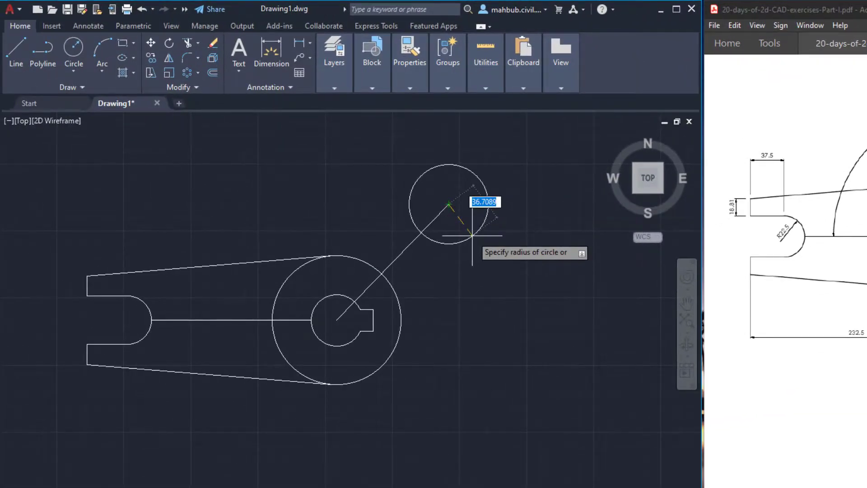
text(15)
key(Return)
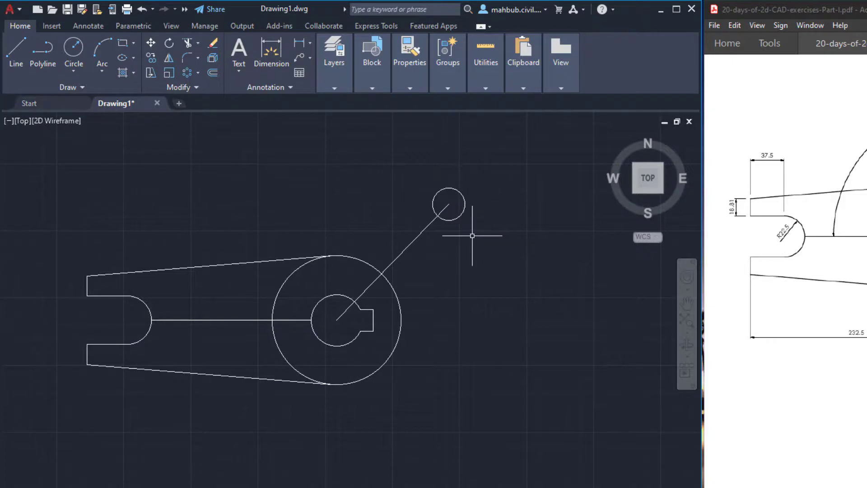
key(space)
click(449, 204)
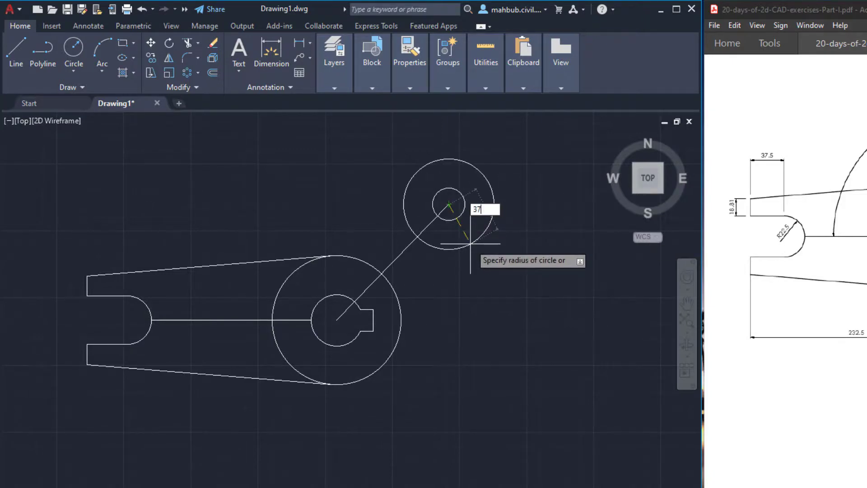
key(Return)
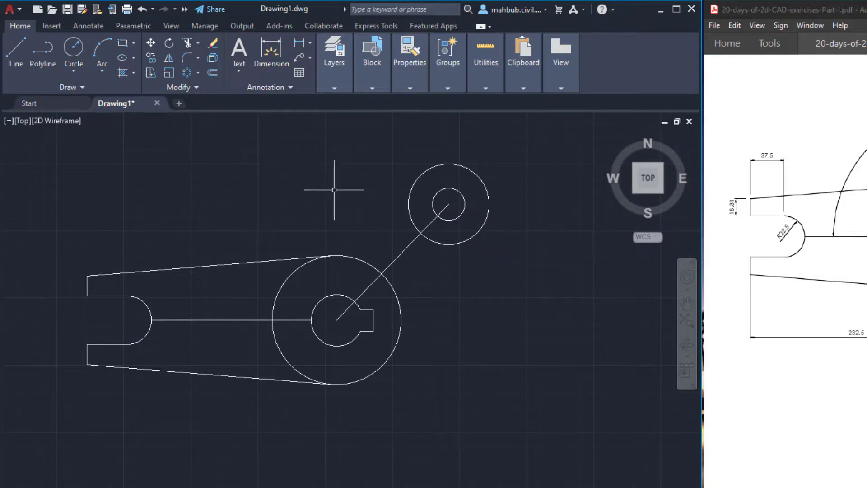
- Draw a line tangent to the upper side of the 37.5-radius circle and the upper side of the 60-radius hub circle
middle_drag(332, 192, 339, 201)
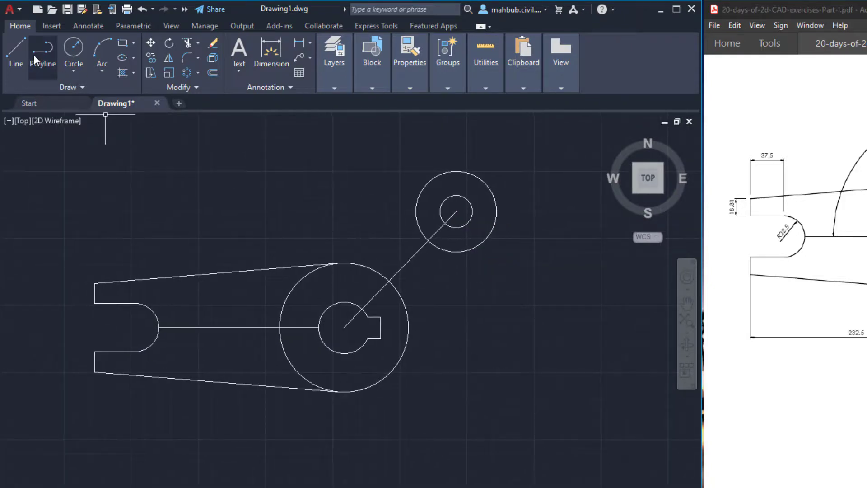
click(16, 52)
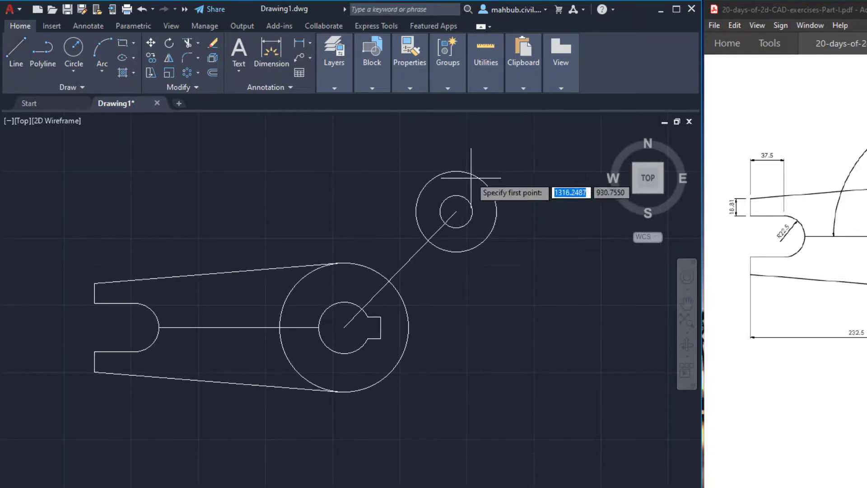
shift+right_click(401, 172)
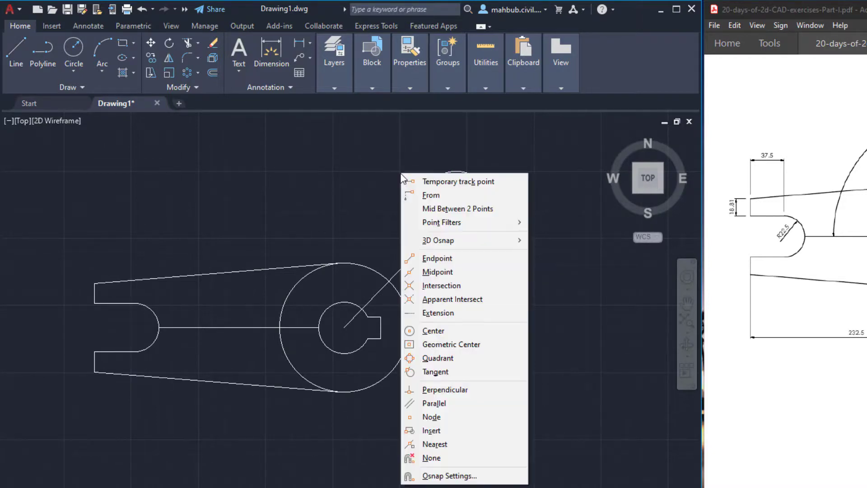
click(434, 371)
click(430, 178)
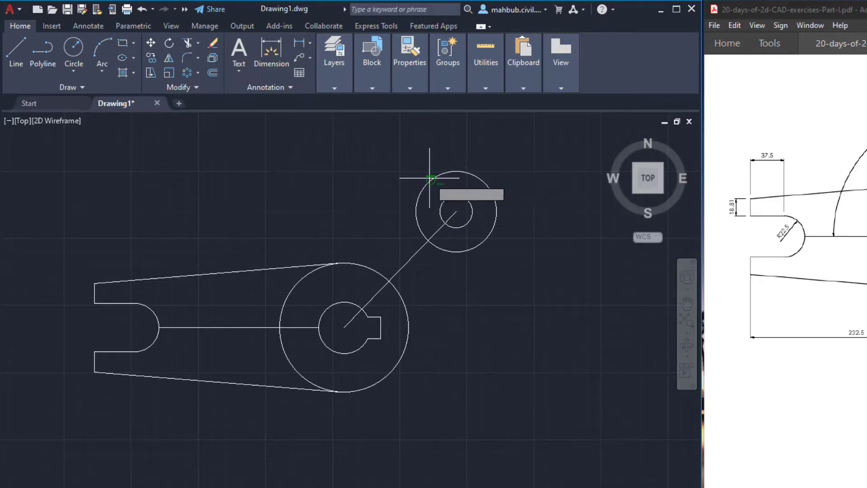
shift+right_click(340, 248)
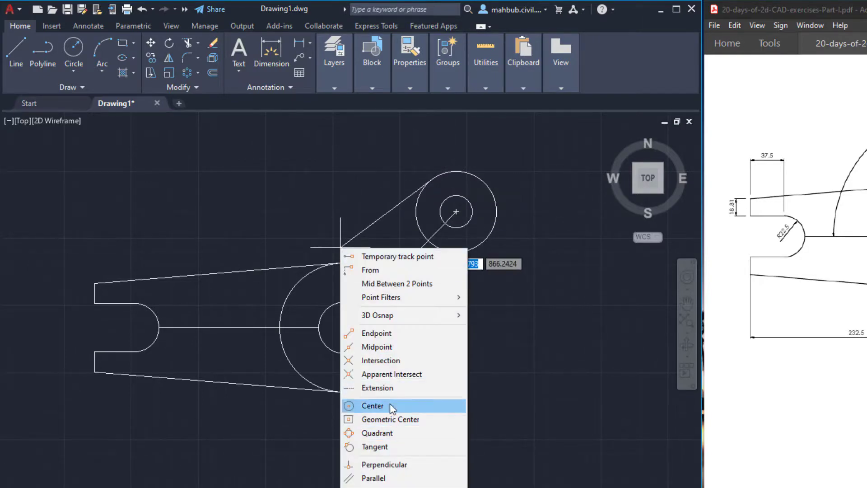
click(381, 450)
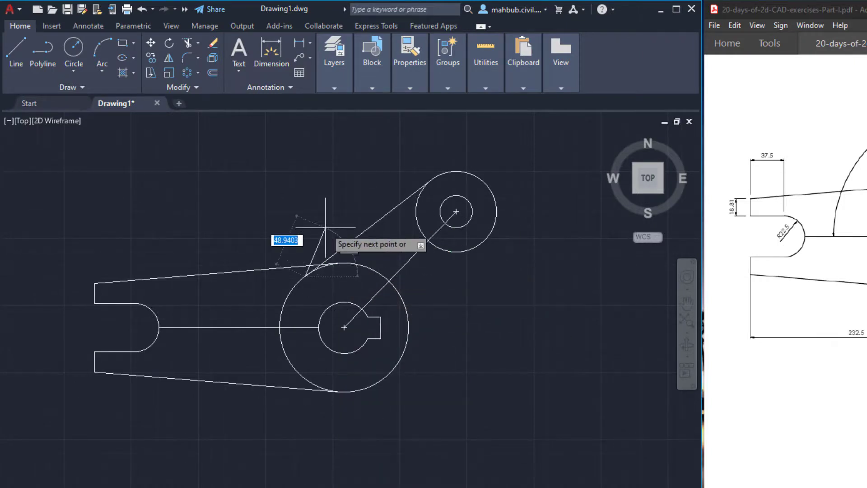
click(325, 229)
key(Return)
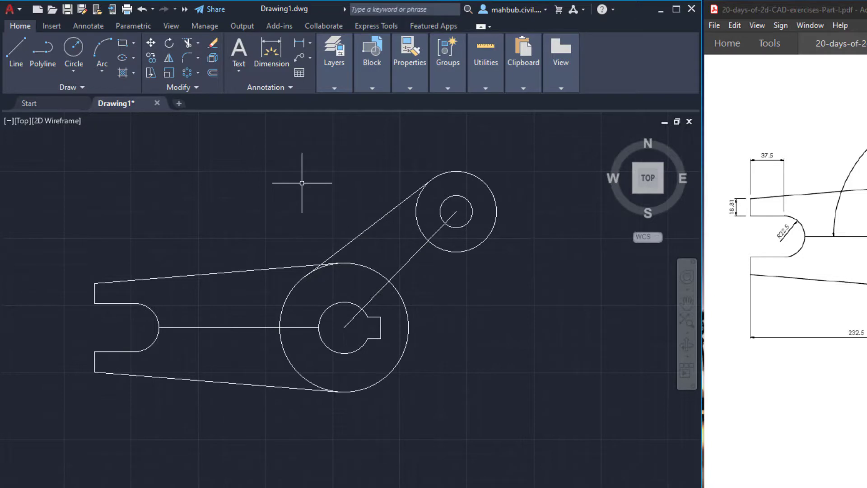
- Draw a line tangent to the lower right side of the 37.5-radius circle and the lower right side of the 60-radius hub circle
click(19, 54)
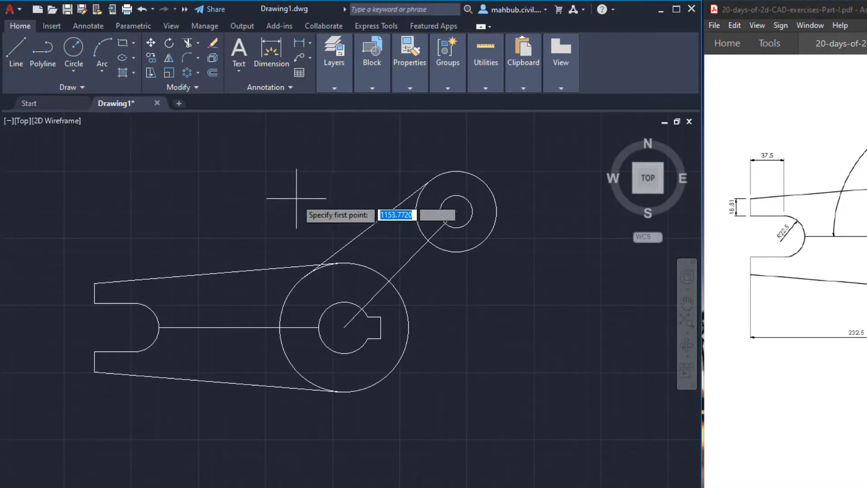
shift+right_click(300, 199)
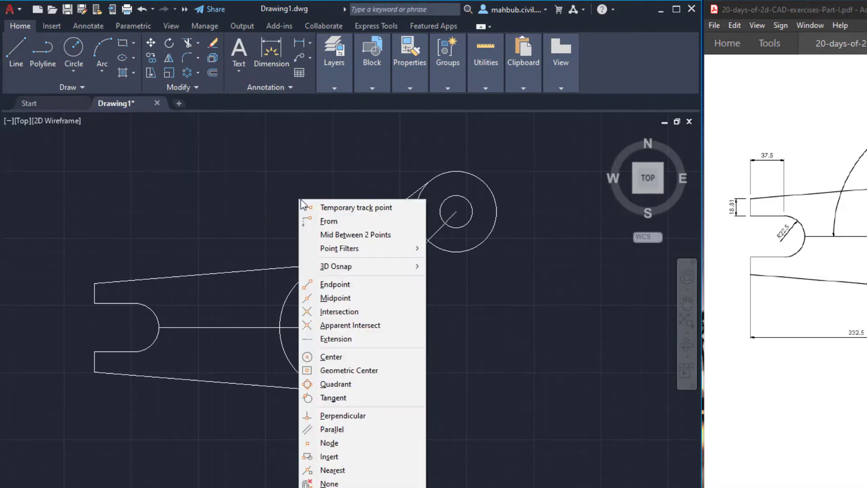
click(368, 398)
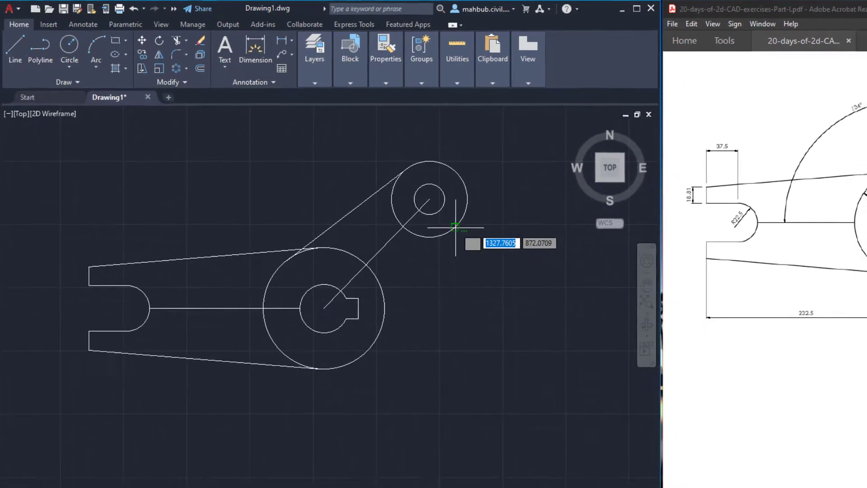
click(482, 241)
shift+right_click(424, 278)
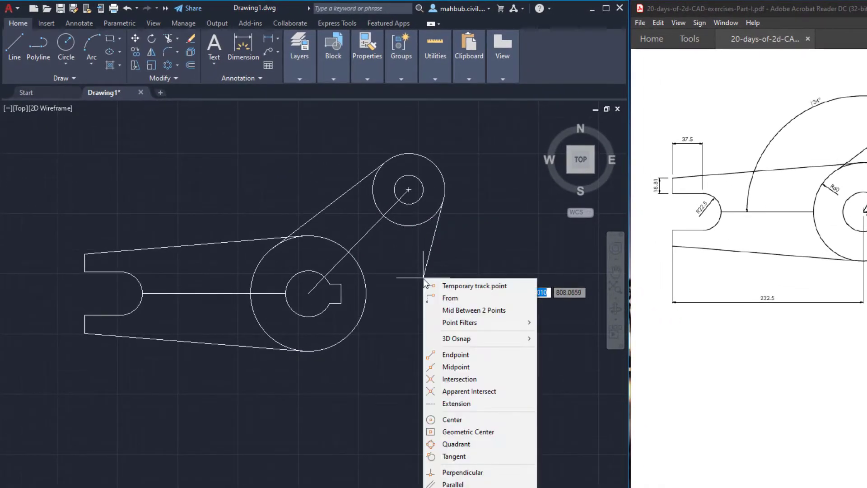
click(450, 456)
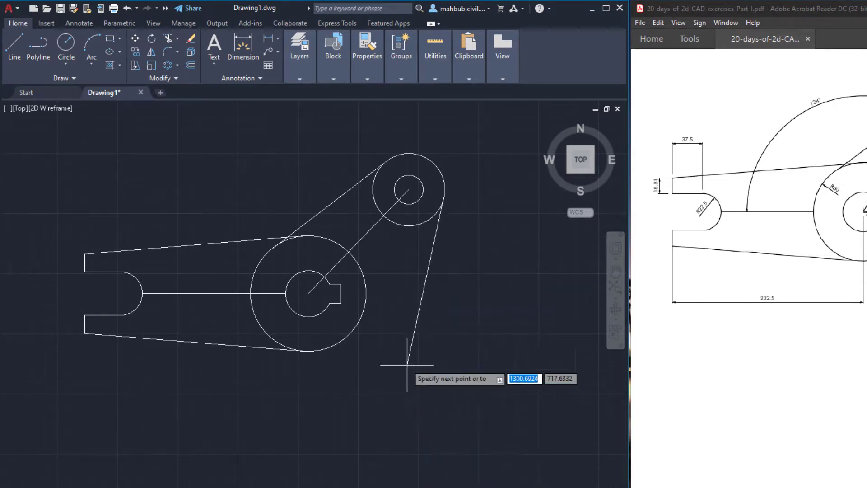
click(359, 355)
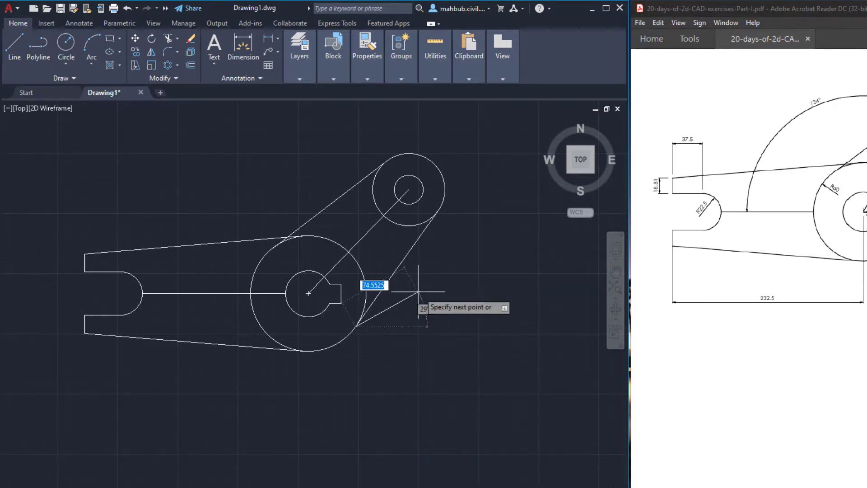
key(Return)
- Trim the portion of the horizontal centre line that lies inside the 60-radius hub circle
scroll(342, 280, up, 4)
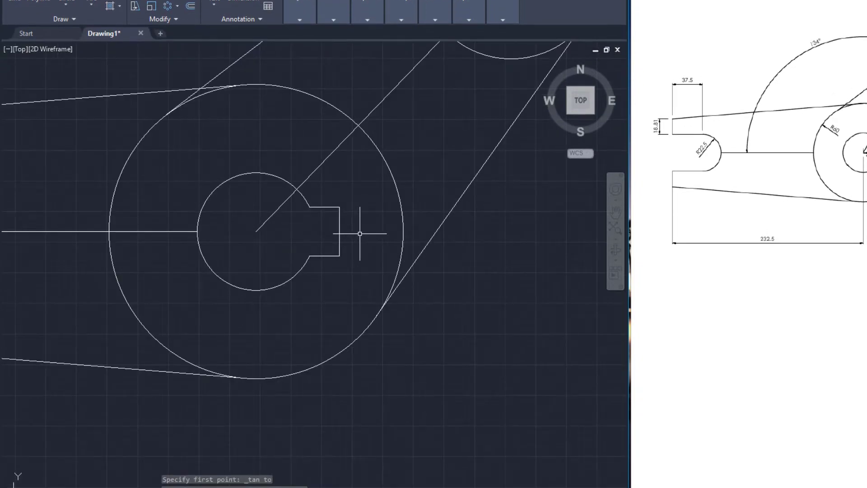
scroll(360, 233, down, 5)
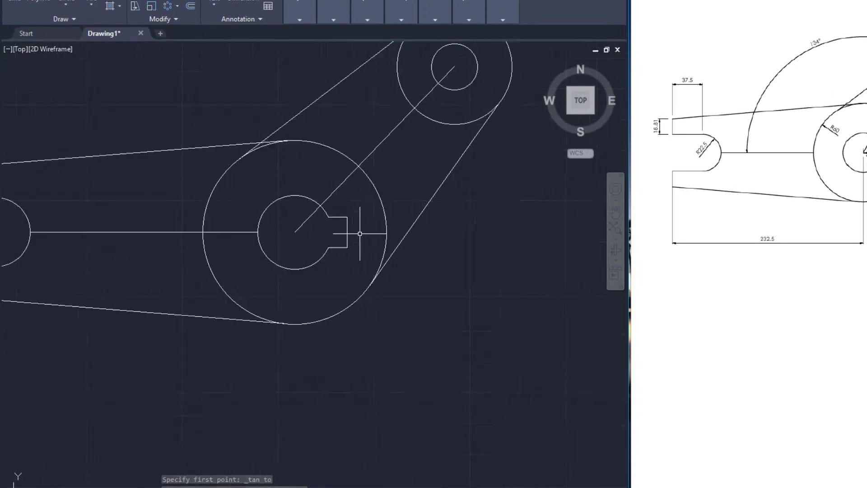
scroll(336, 223, up, 2)
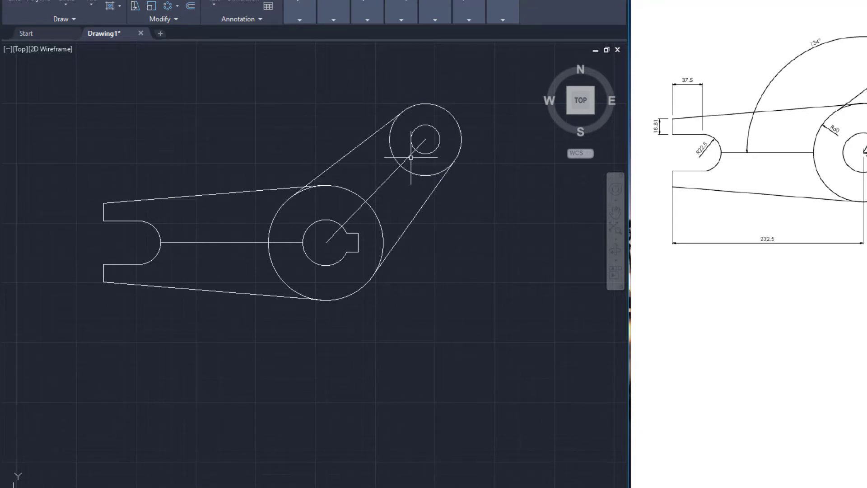
scroll(380, 155, up, 2)
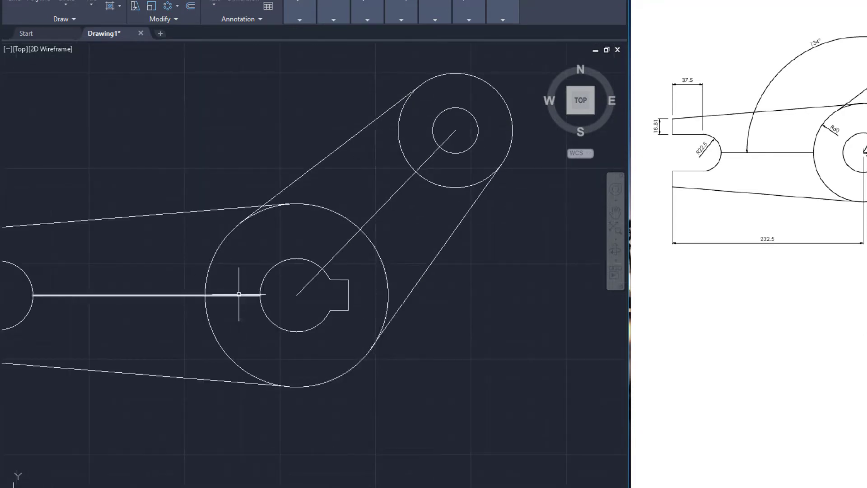
text(trim)
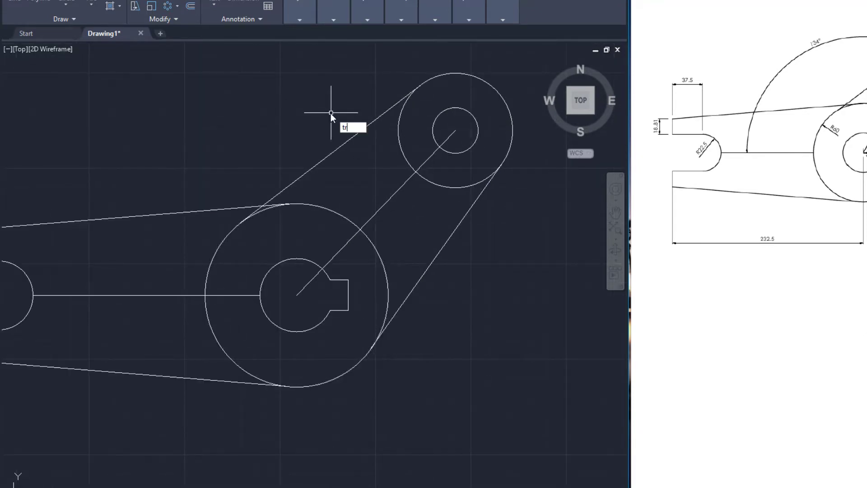
key(Return)
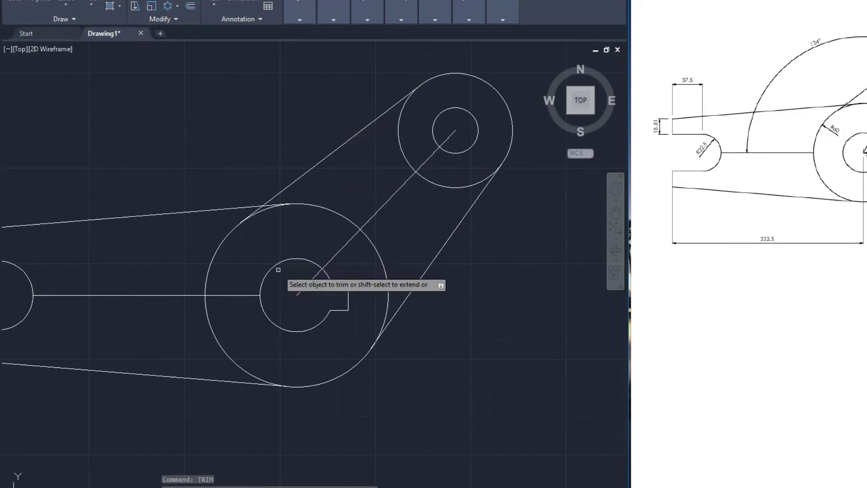
click(238, 296)
- Trim the angled centre line inside the hub circles and inside both end circles, keeping only the part between the outer circles
click(309, 283)
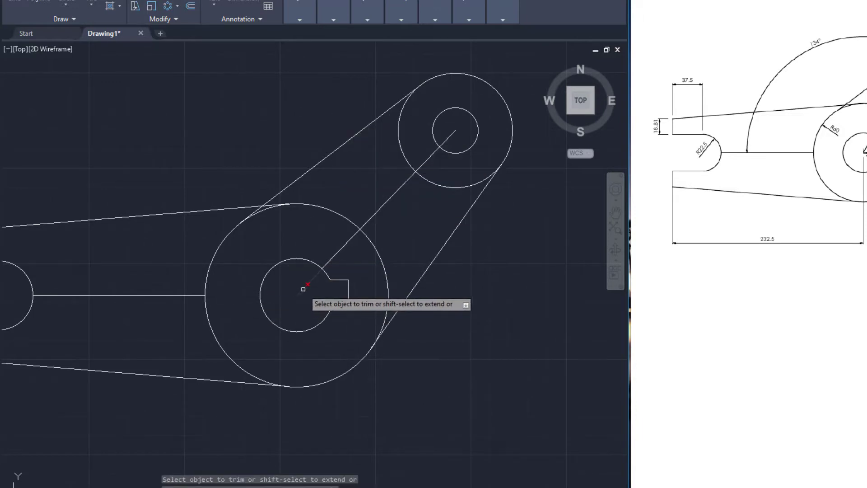
click(344, 246)
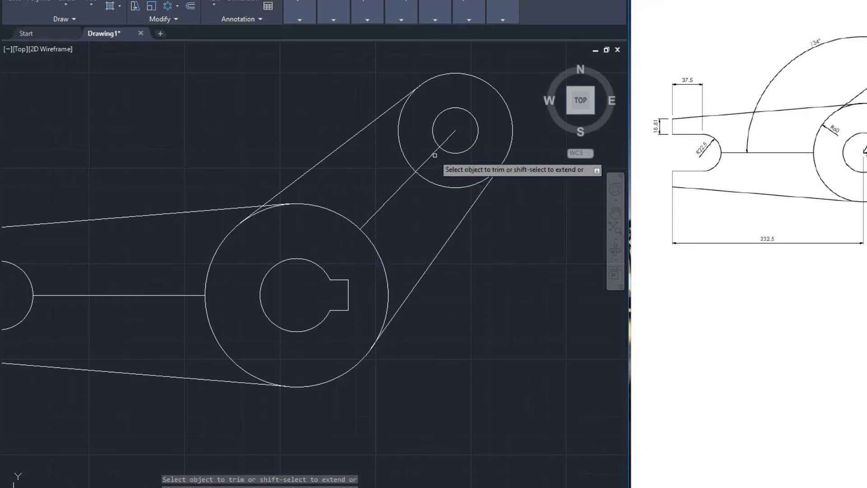
click(429, 157)
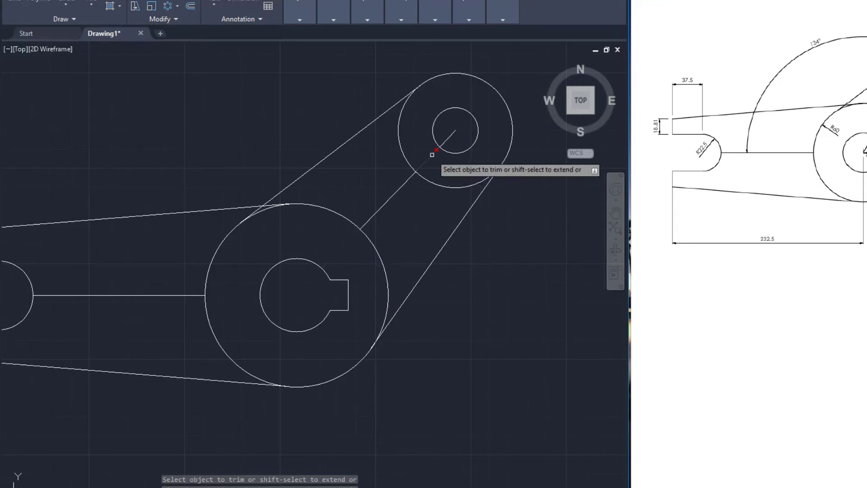
right_click(450, 135)
click(465, 140)
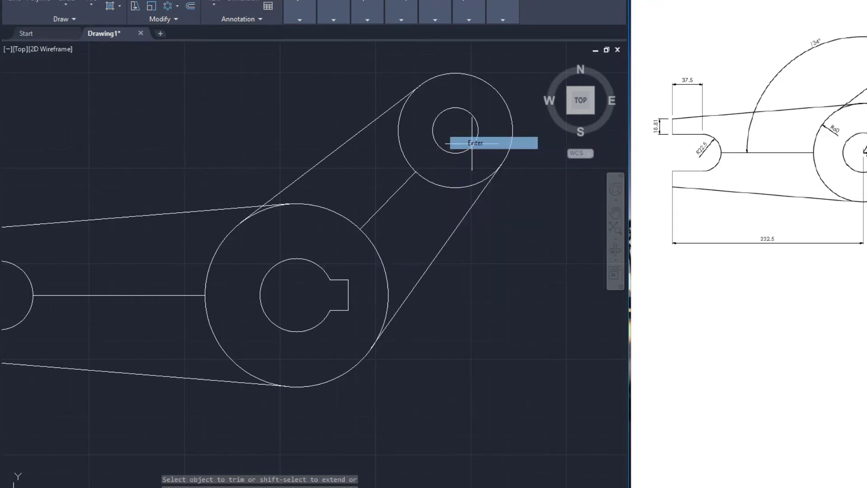
scroll(259, 133, down, 2)
middle_drag(231, 143, 270, 158)
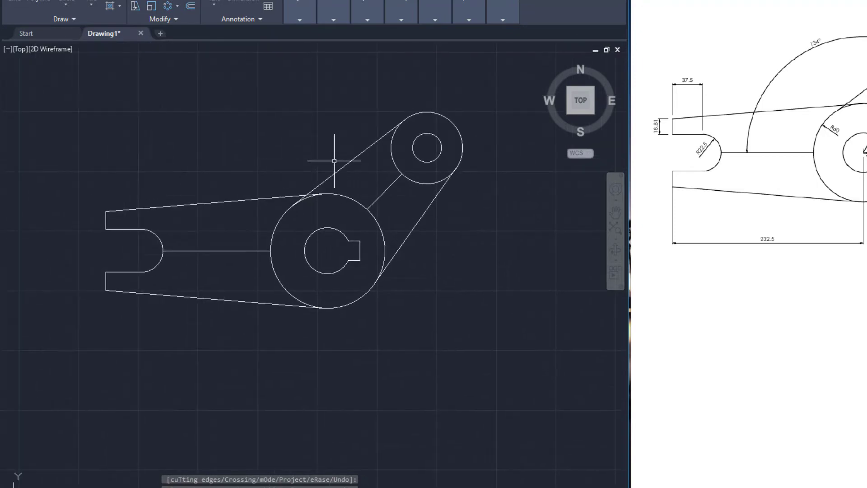